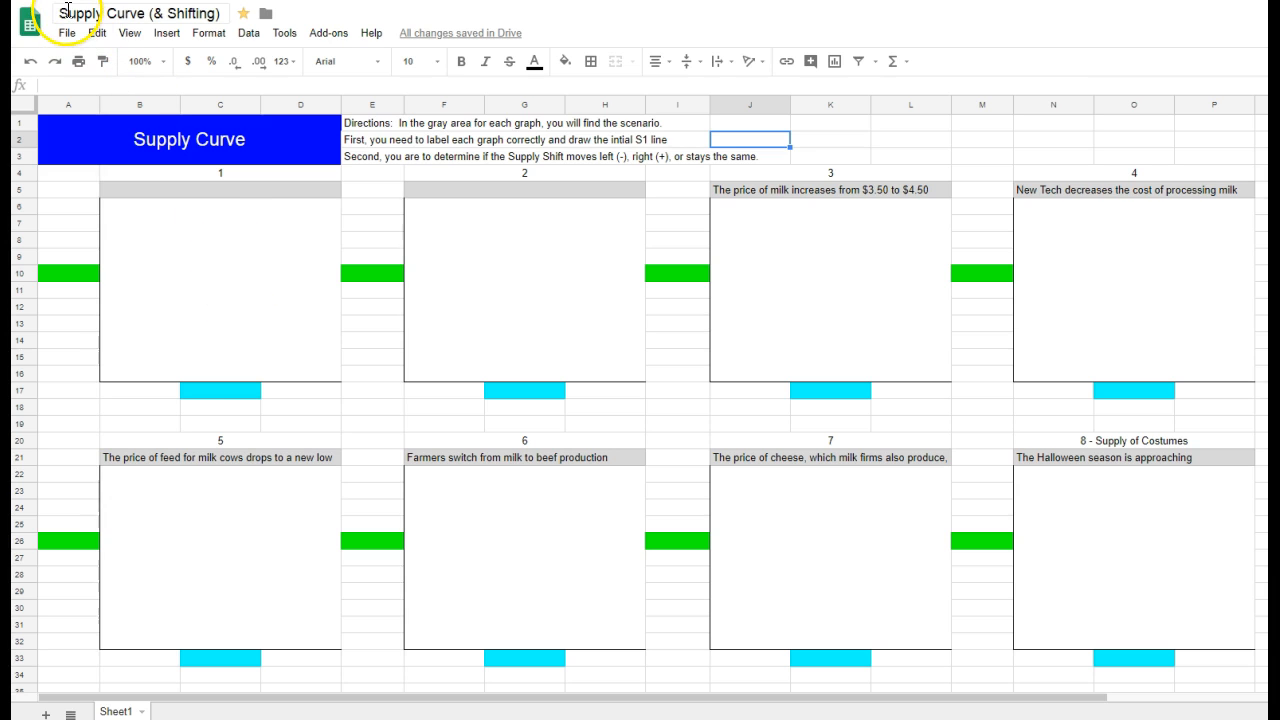
pyautogui.click(277, 308)
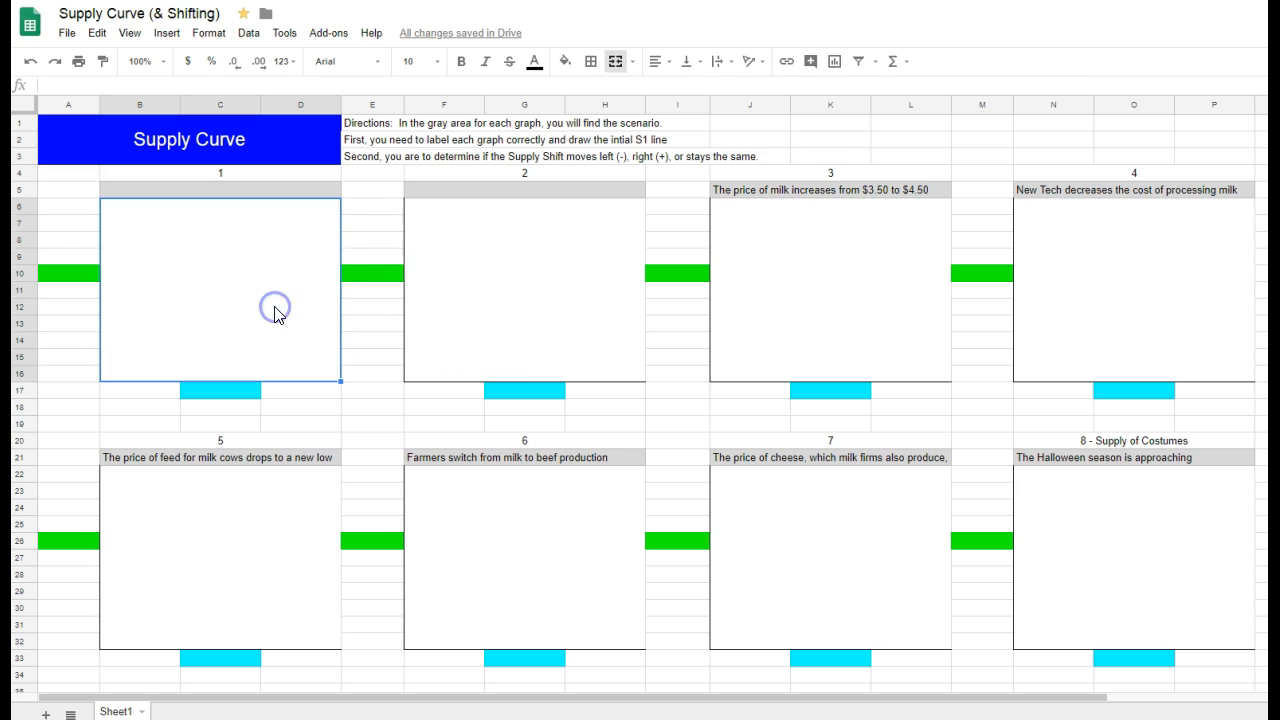
pyautogui.click(505, 270)
pyautogui.click(825, 307)
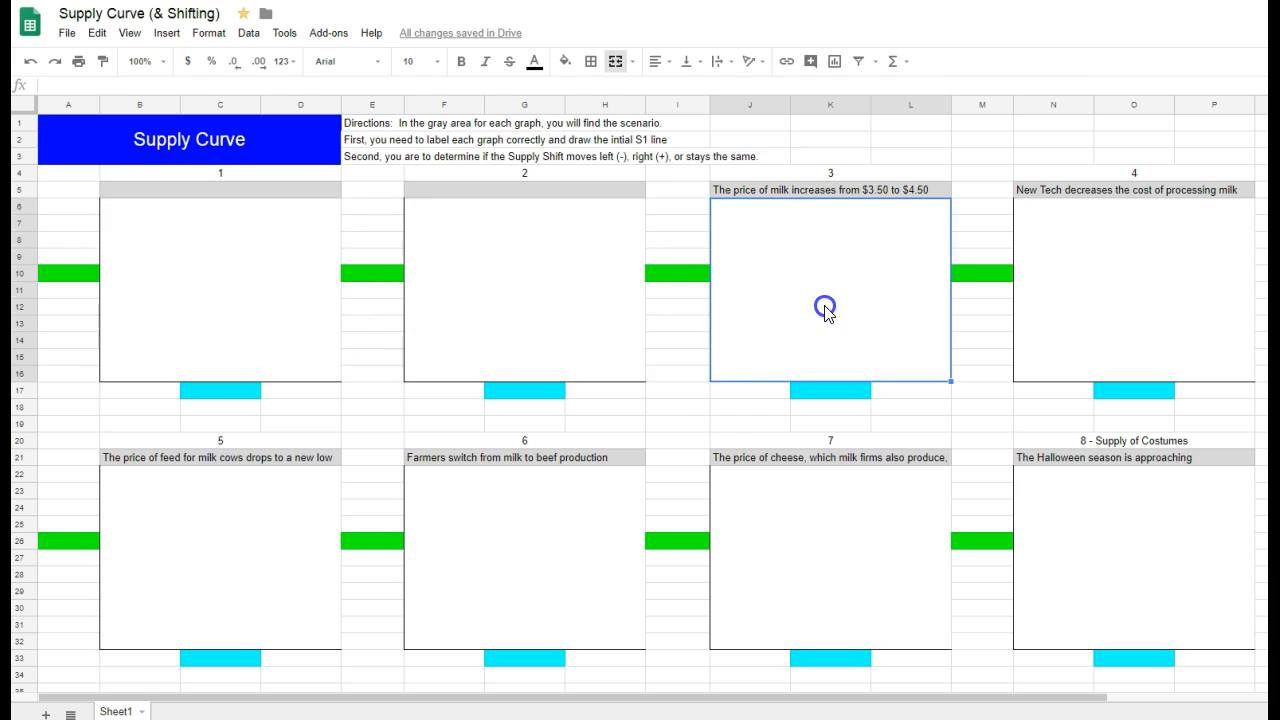
pyautogui.click(668, 407)
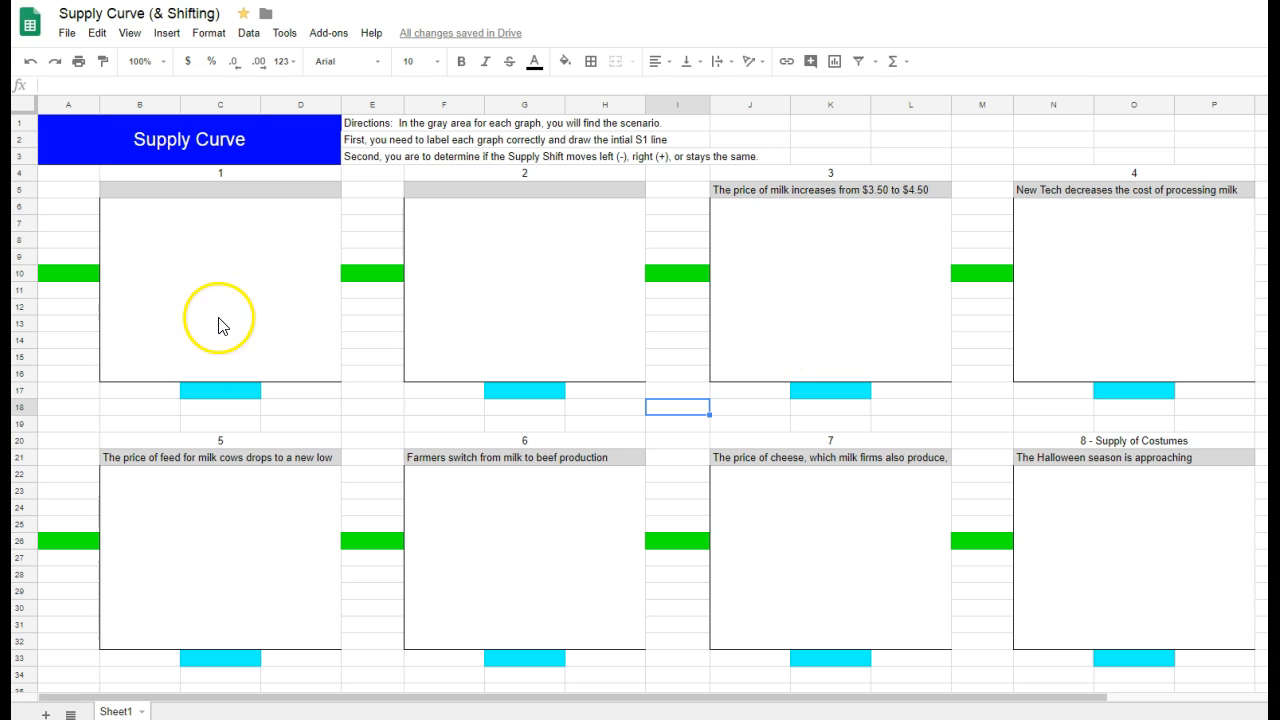
pyautogui.click(185, 330)
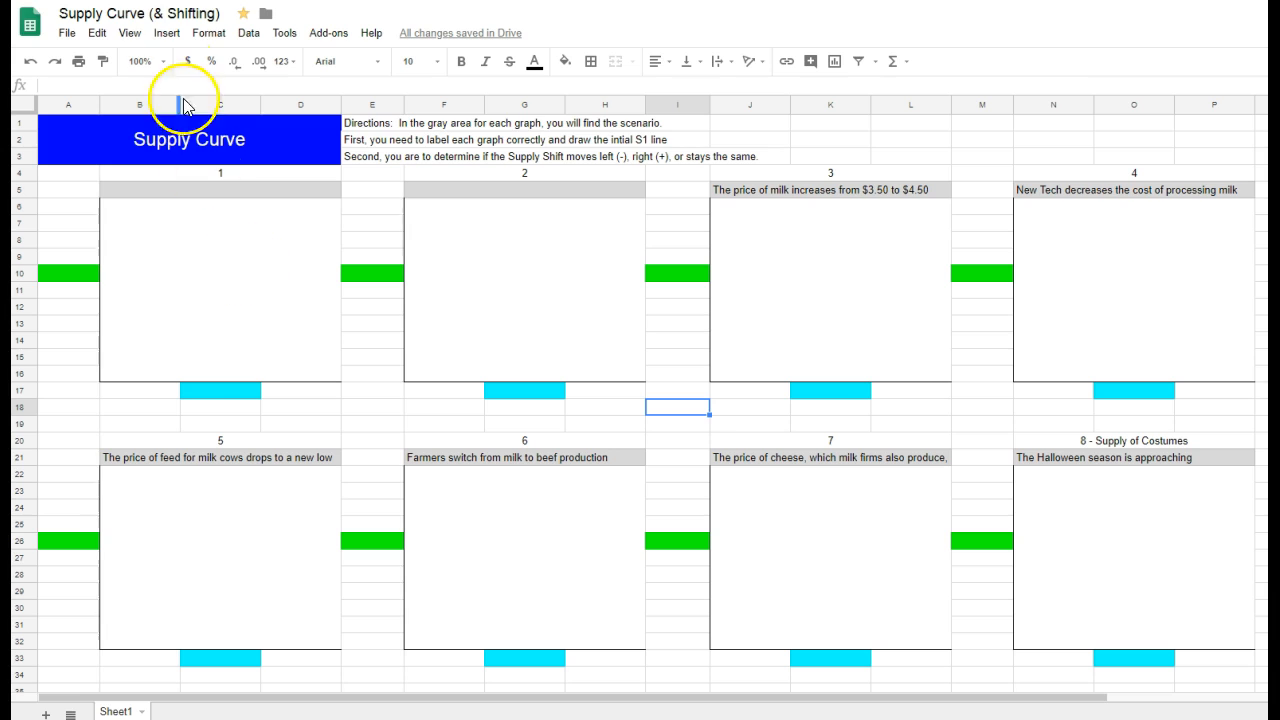
# Start a new drawing to insert into the sheet.
pyautogui.click(165, 38)
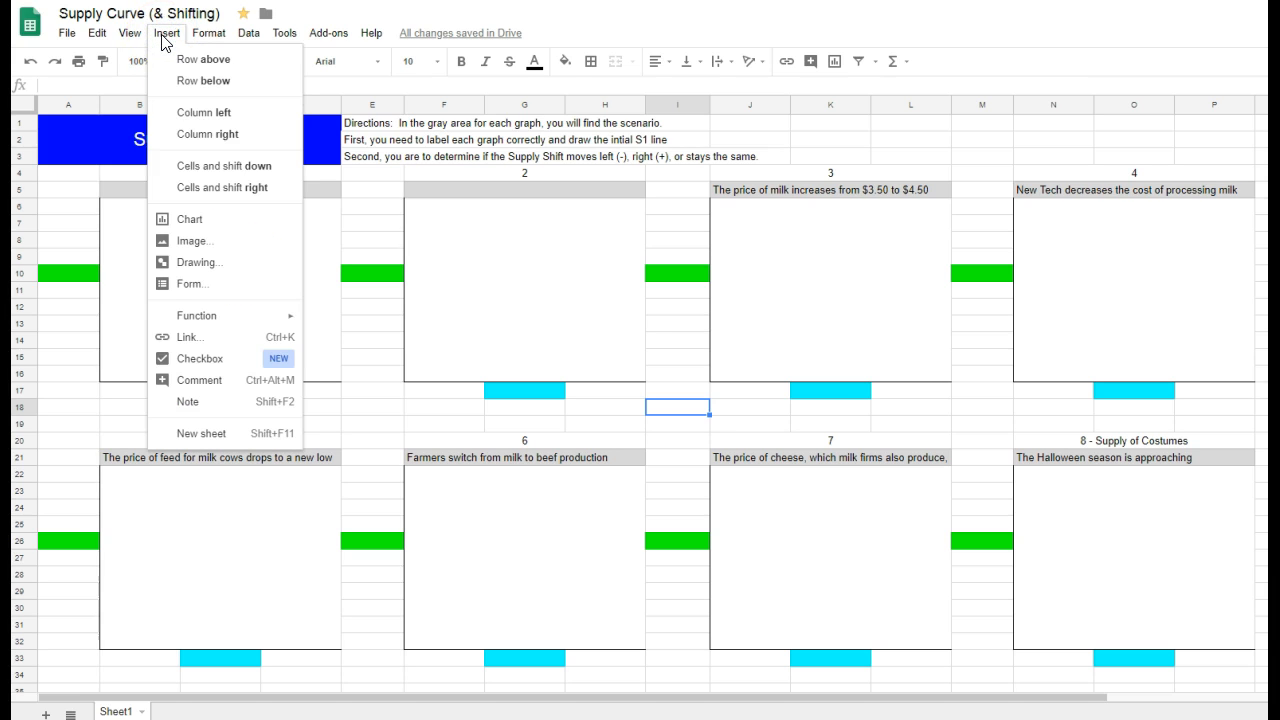
pyautogui.click(212, 264)
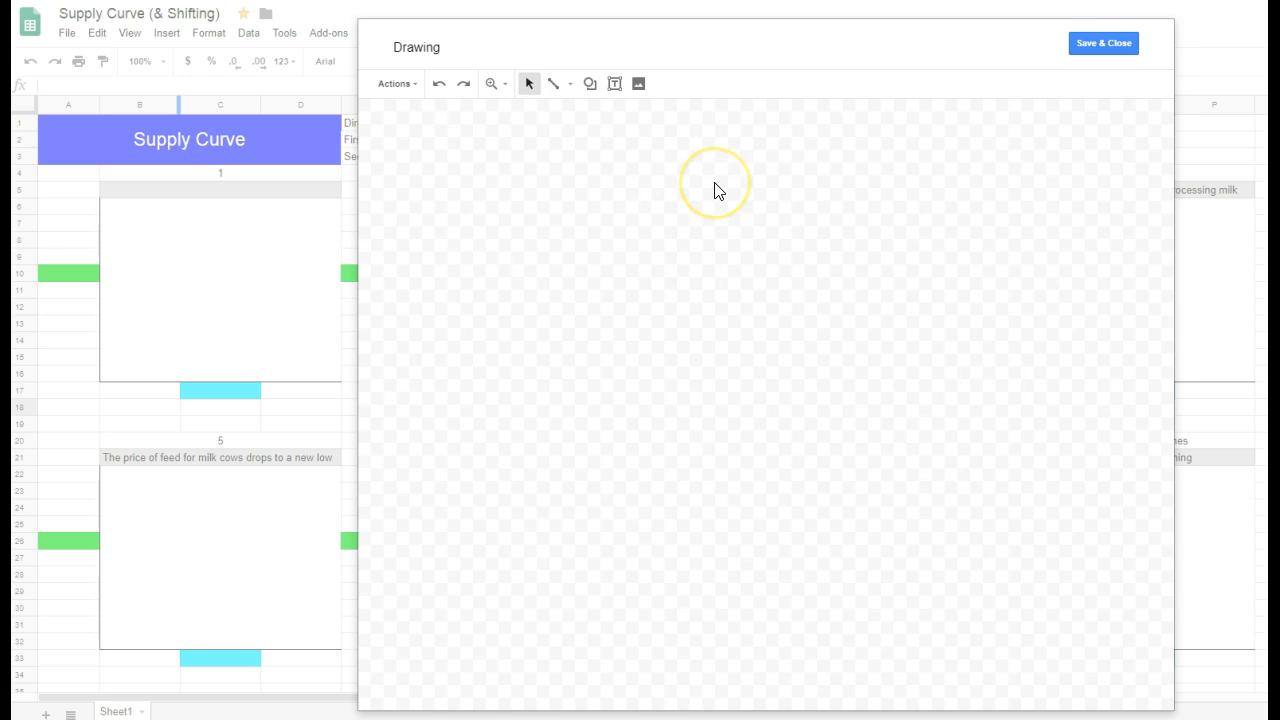
pyautogui.moveTo(662, 51); pyautogui.dragTo(542, 43)
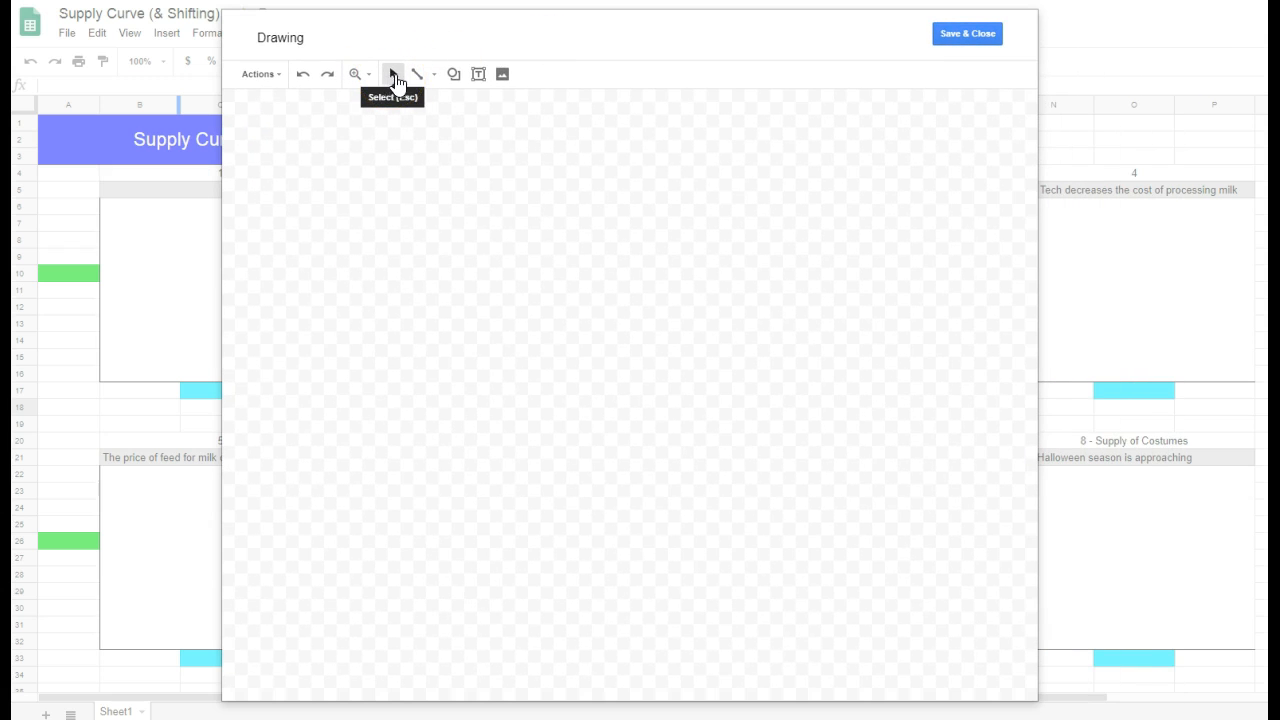
pyautogui.click(453, 74)
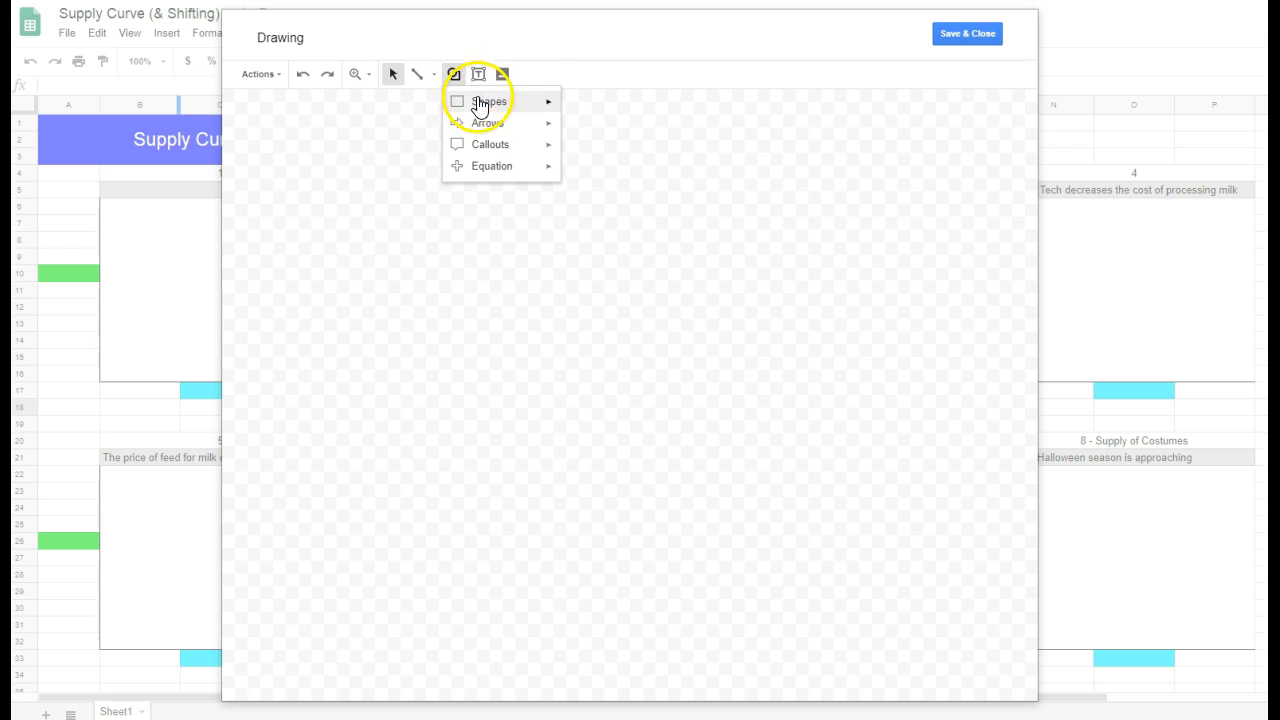
pyautogui.moveTo(497, 127)
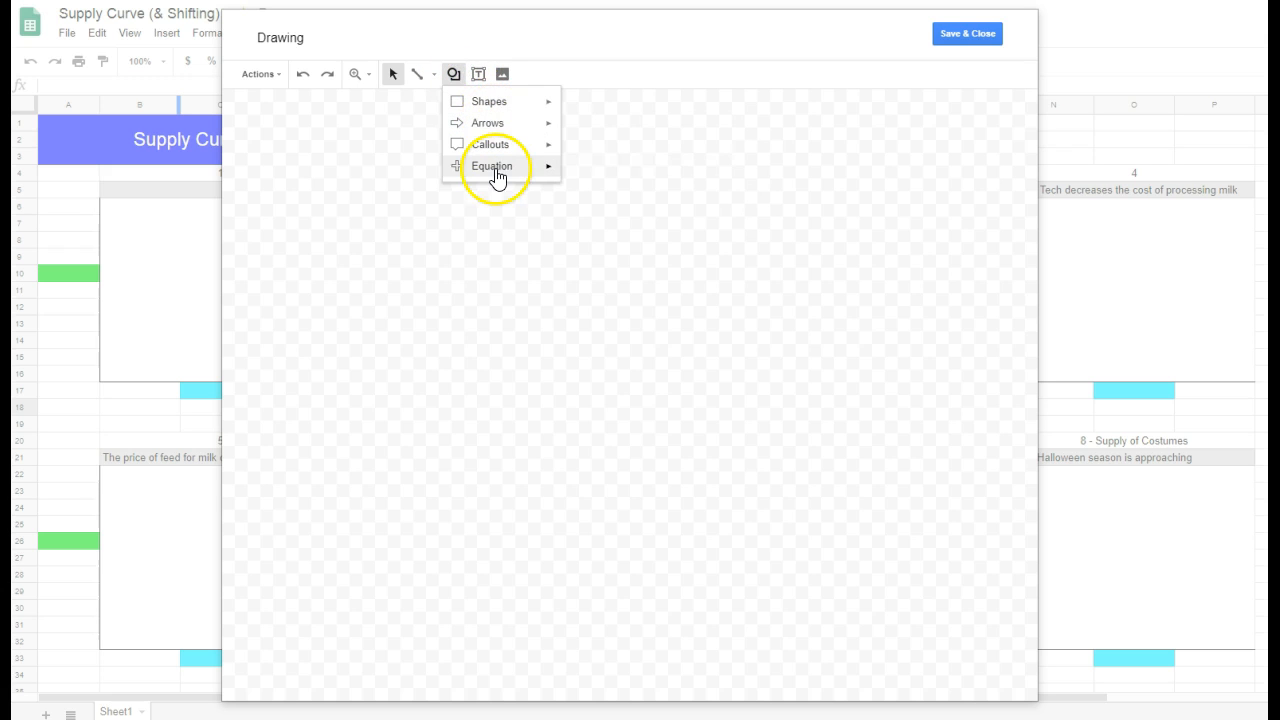
pyautogui.moveTo(513, 107)
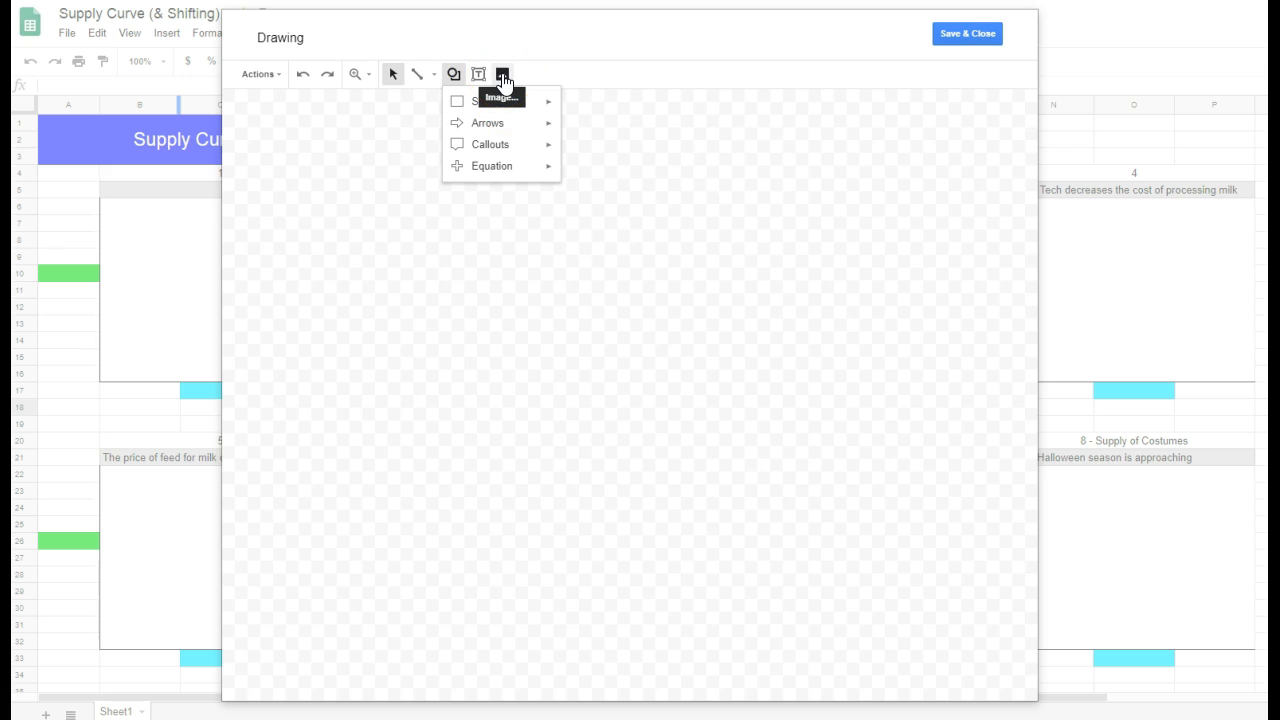
# Draw an upward-sloping arrow in the middle of the drawing canvas and set its line thickness to 3px.
pyautogui.click(434, 80)
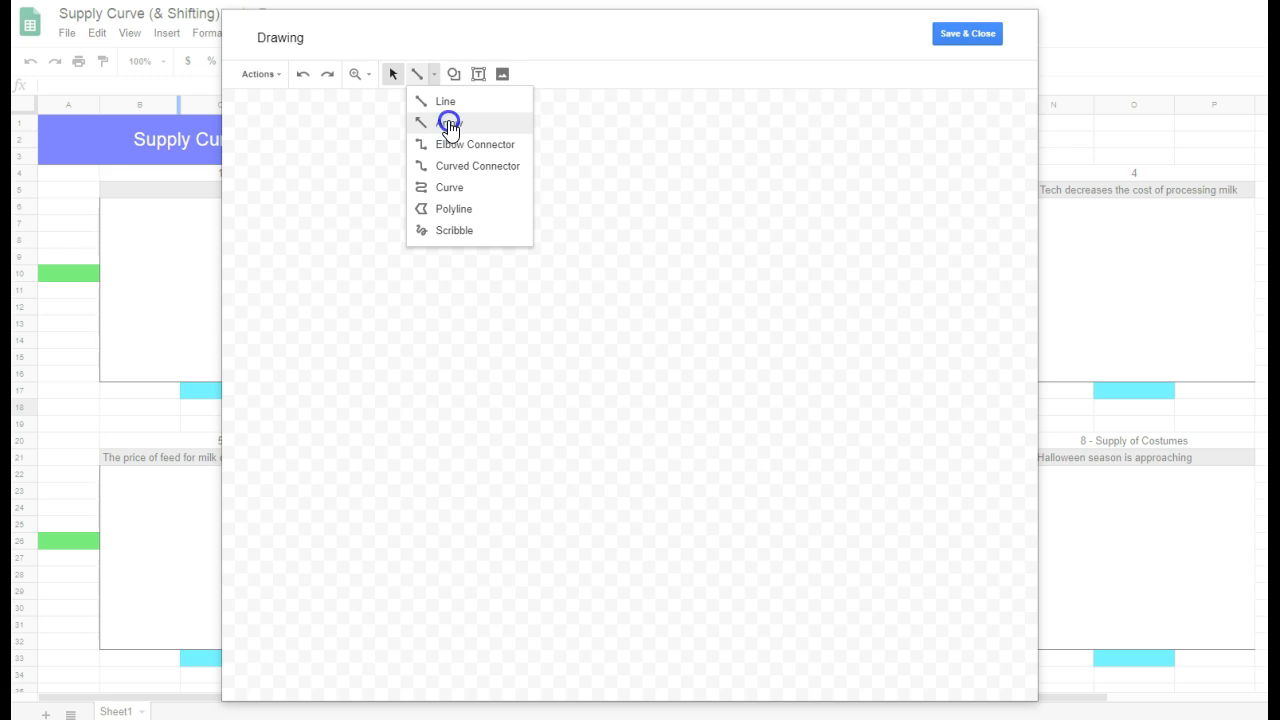
pyautogui.click(449, 124)
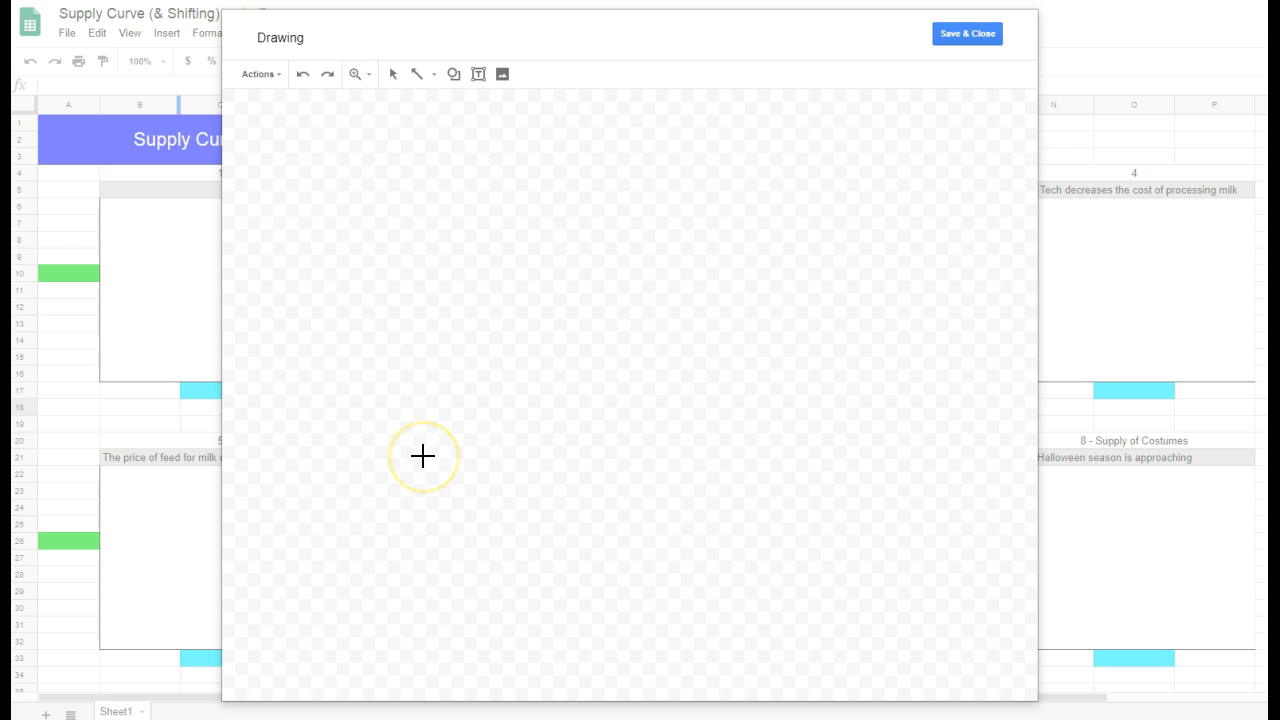
pyautogui.moveTo(423, 456); pyautogui.dragTo(670, 270)
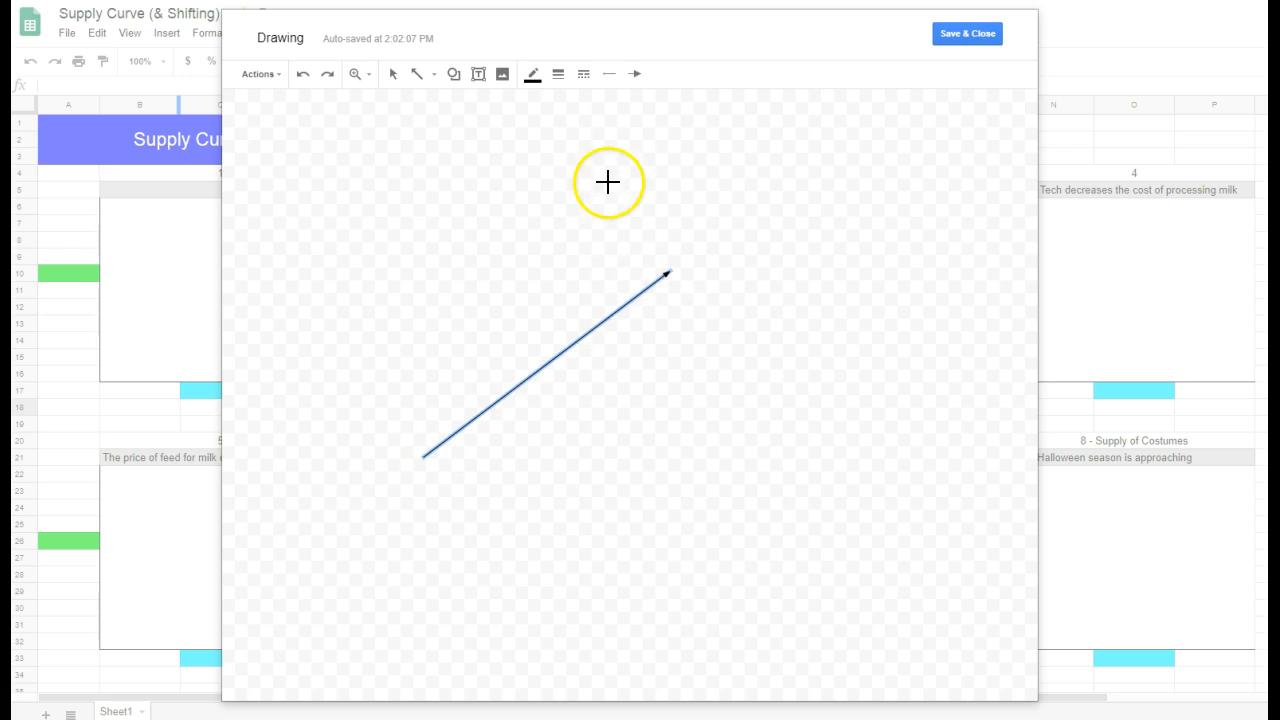
pyautogui.click(559, 80)
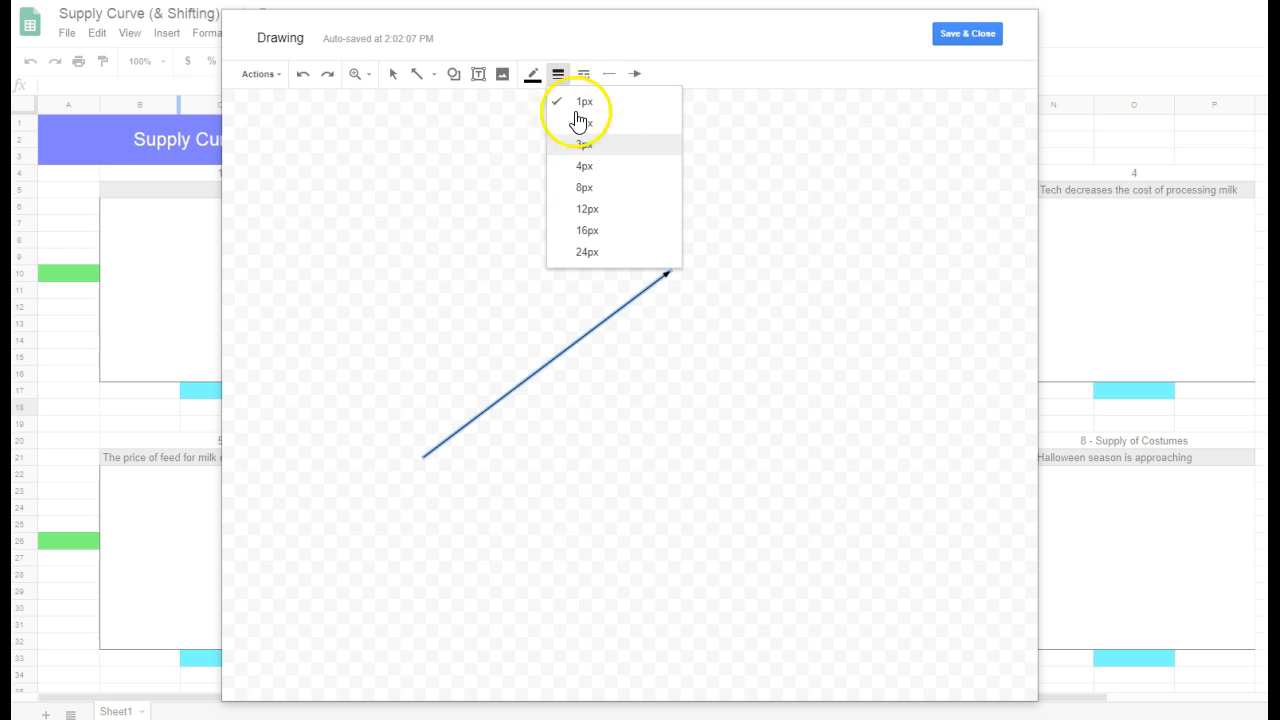
pyautogui.click(589, 141)
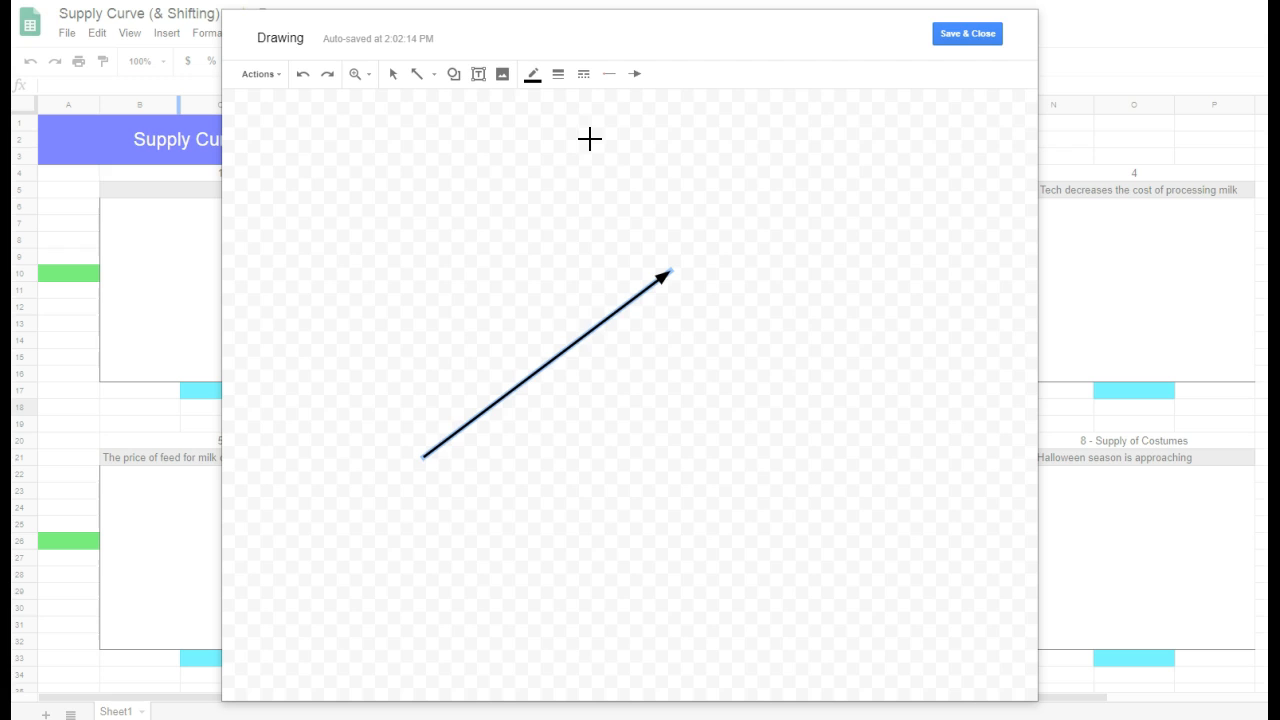
pyautogui.click(533, 76)
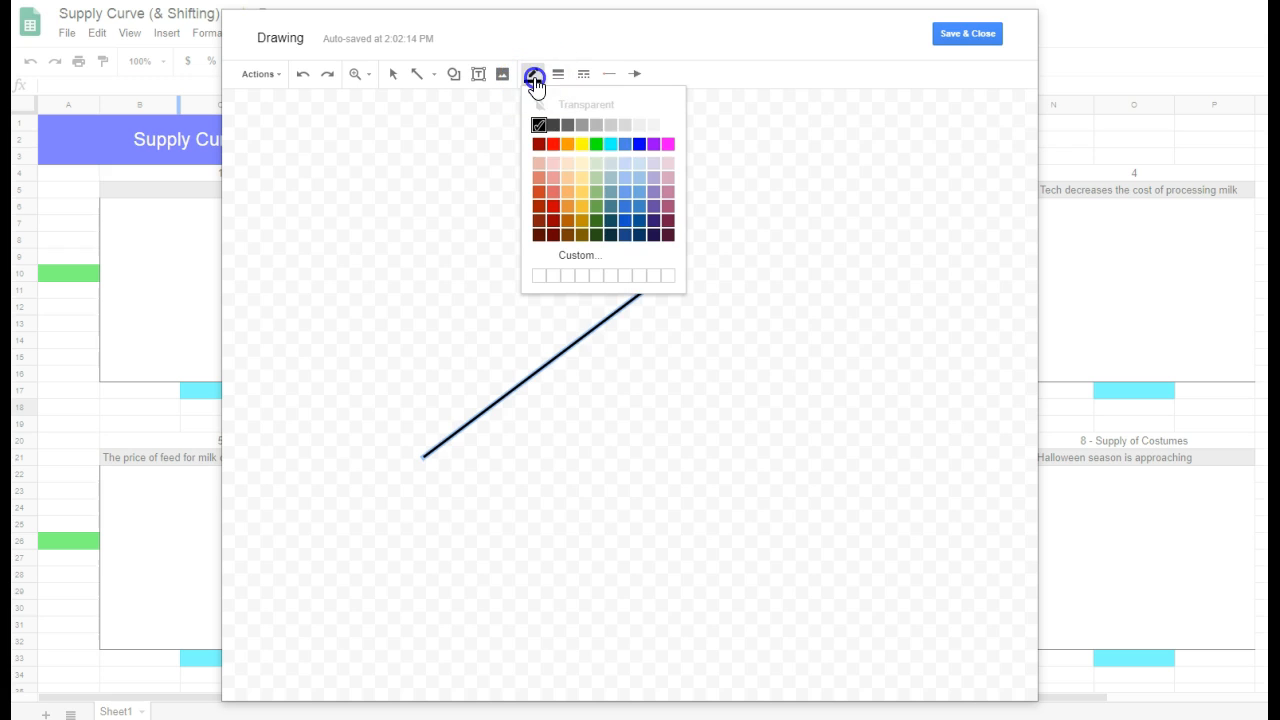
pyautogui.click(479, 157)
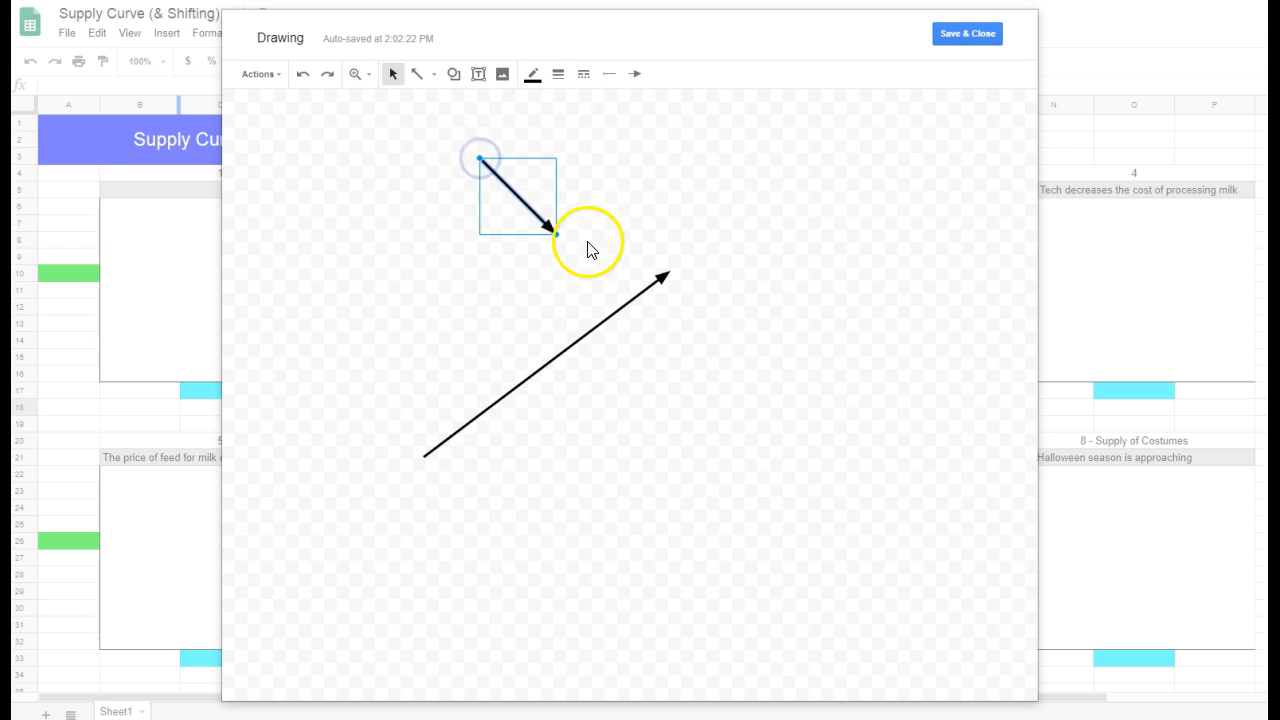
pyautogui.press('Delete')
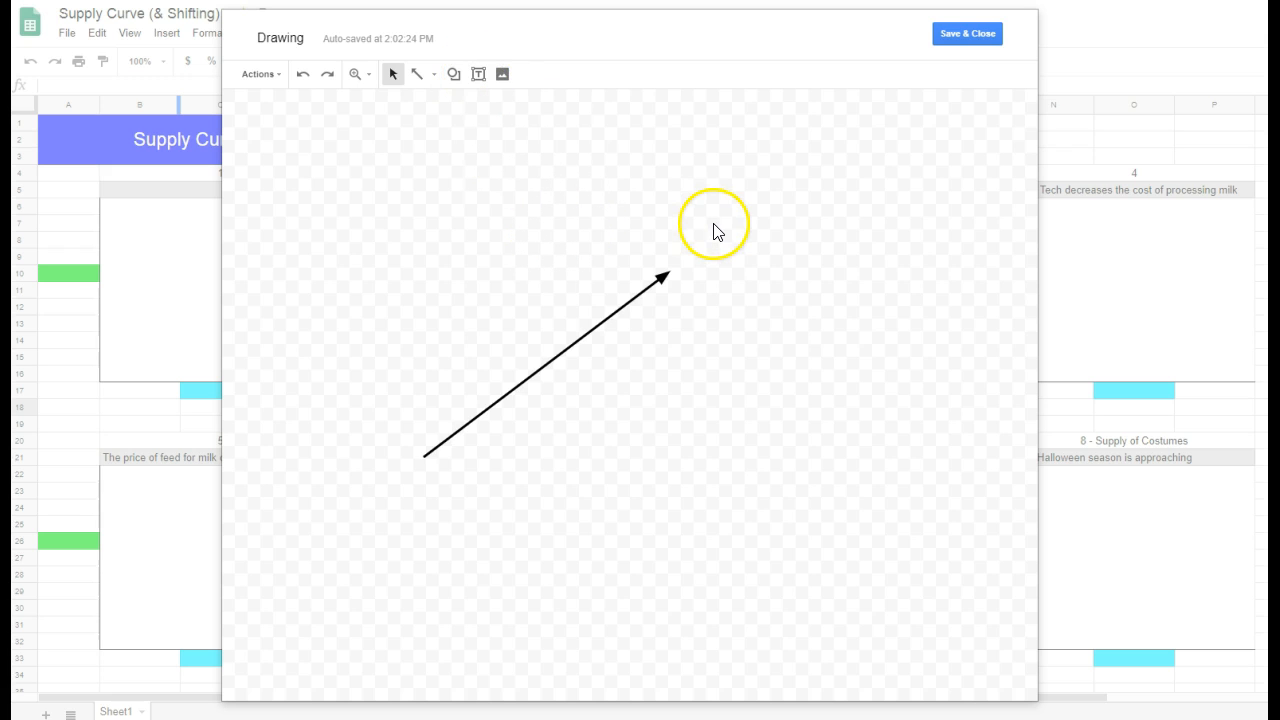
# Add a small text box reading S1 and place it beside the arrowhead.
pyautogui.click(478, 74)
pyautogui.moveTo(666, 206); pyautogui.dragTo(729, 241)
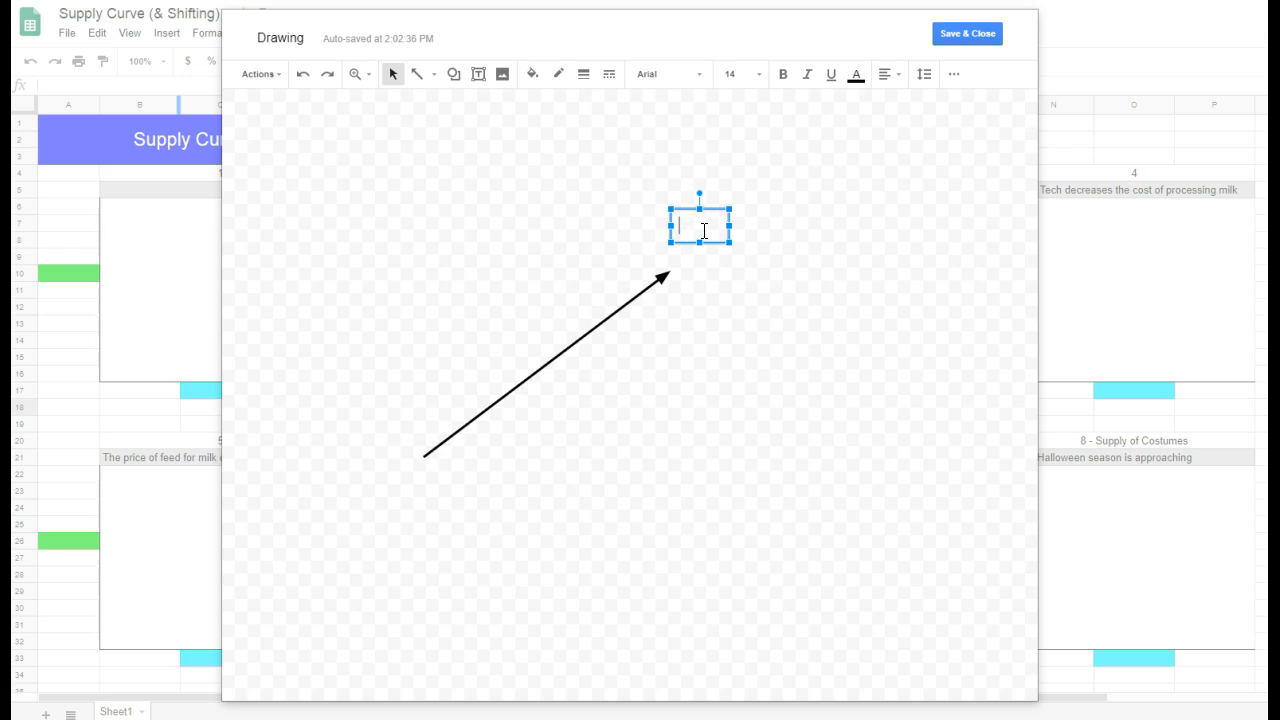
pyautogui.moveTo(729, 226); pyautogui.dragTo(731, 263)
pyautogui.click(815, 201)
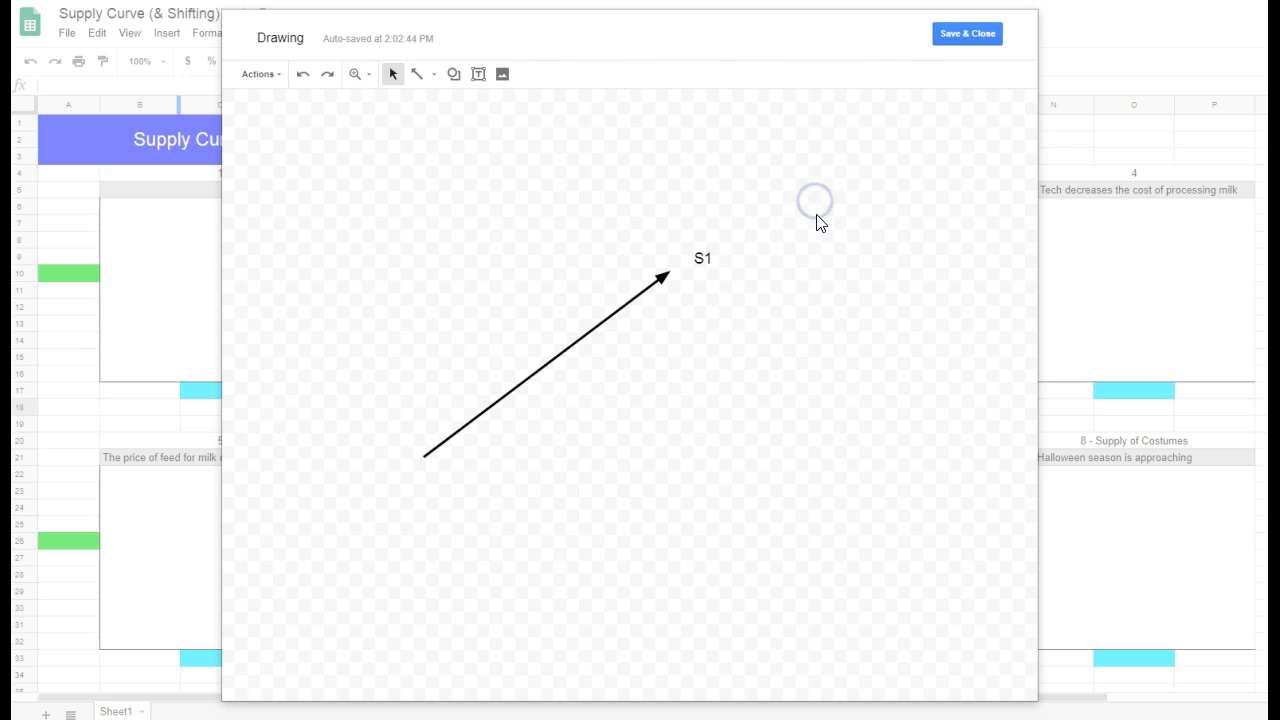
# Save the drawing to the sheet and fit it inside graph 1, with the line starting at the origin.
pyautogui.click(963, 35)
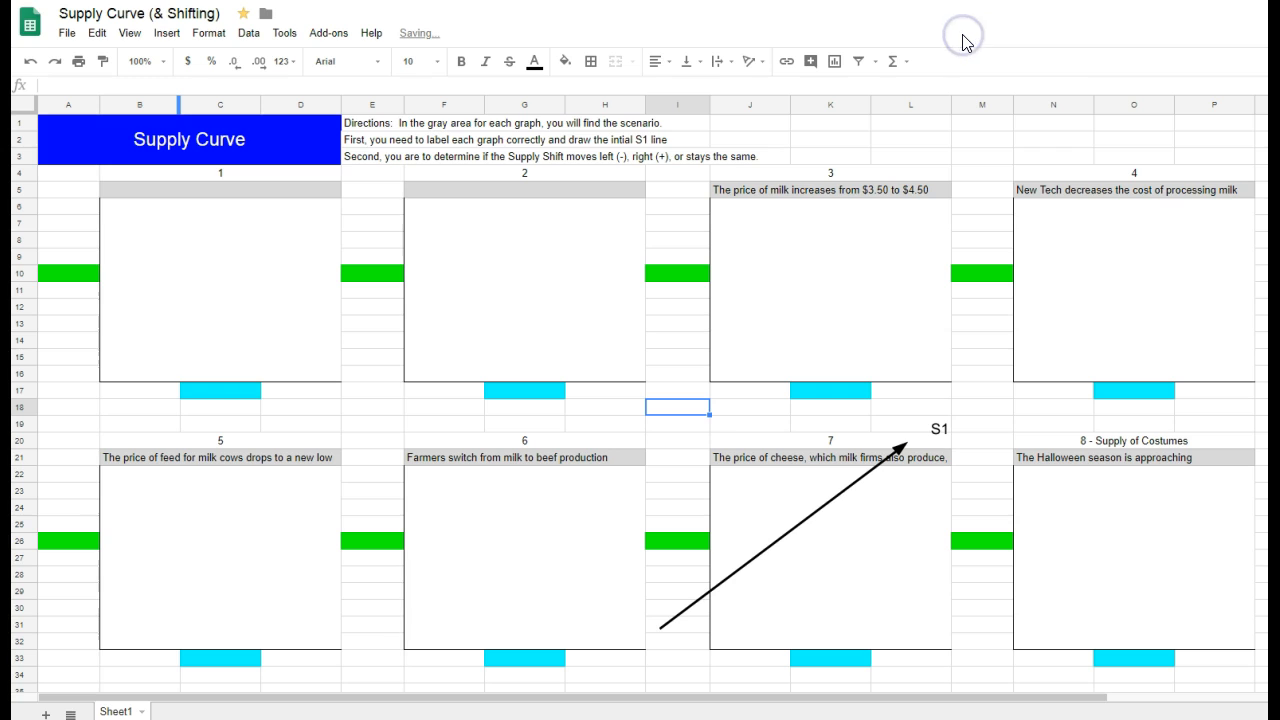
pyautogui.click(808, 530)
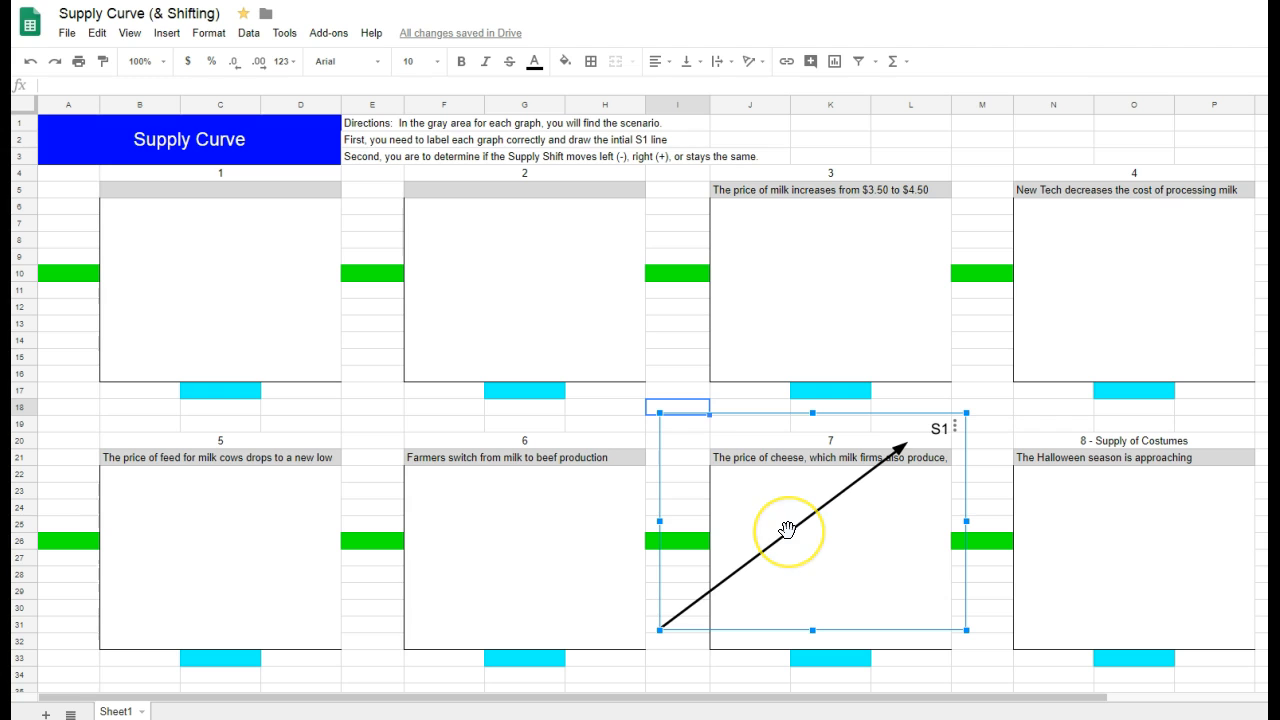
pyautogui.moveTo(788, 530)
pyautogui.mouseDown()
pyautogui.moveTo(334, 317)
pyautogui.moveTo(240, 277)
pyautogui.moveTo(230, 288)
pyautogui.mouseUp()
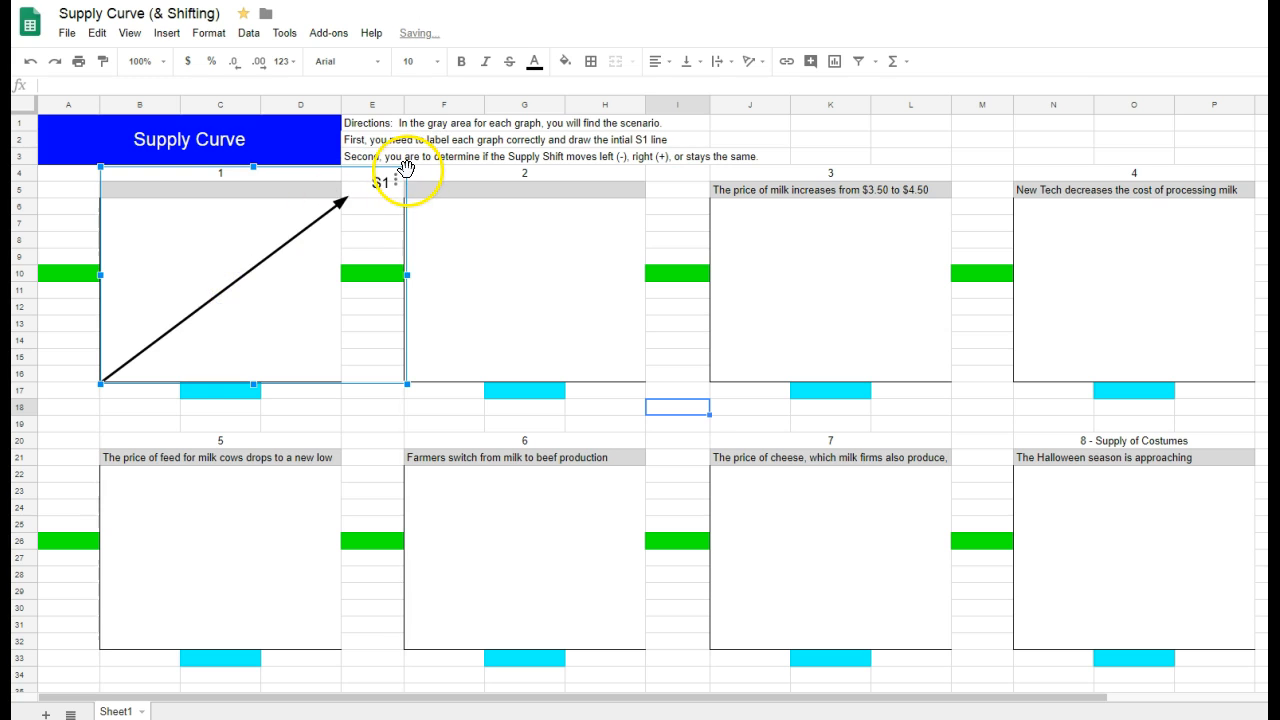
pyautogui.moveTo(407, 167); pyautogui.dragTo(299, 224)
pyautogui.click(358, 325)
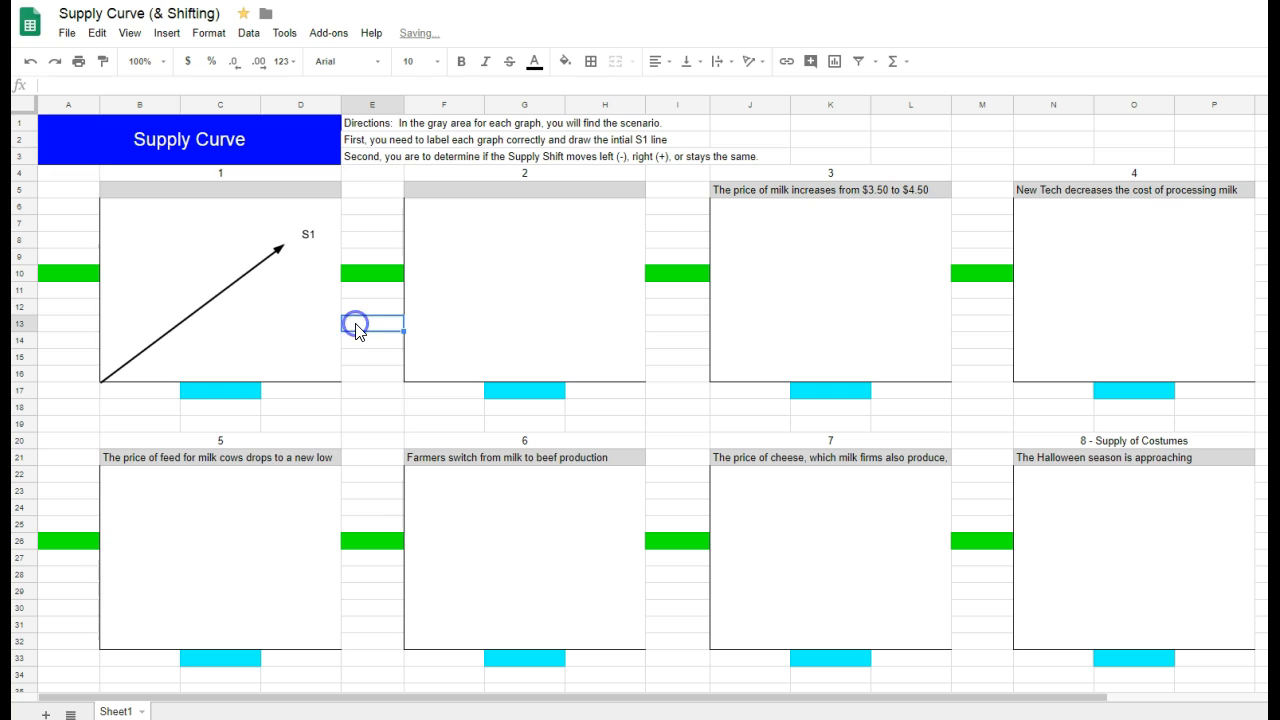
# Delete the S1 arrow drawing from graph 1.
pyautogui.click(377, 431)
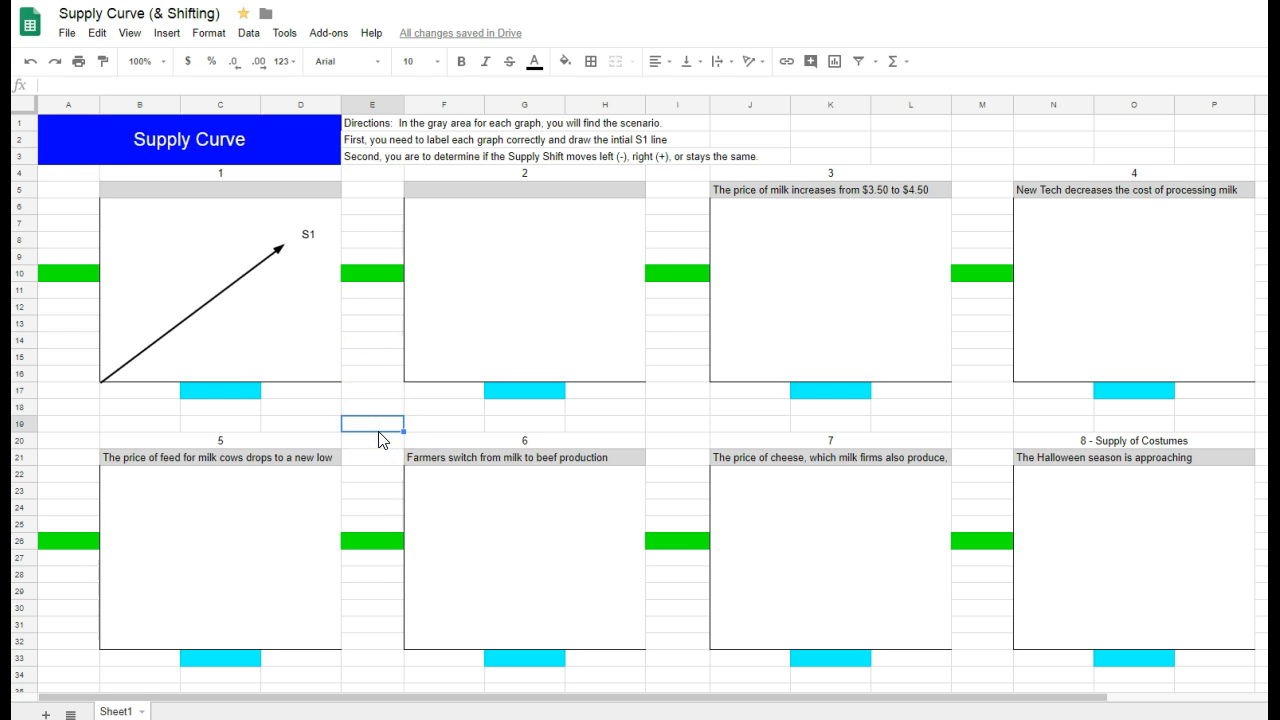
pyautogui.click(219, 302)
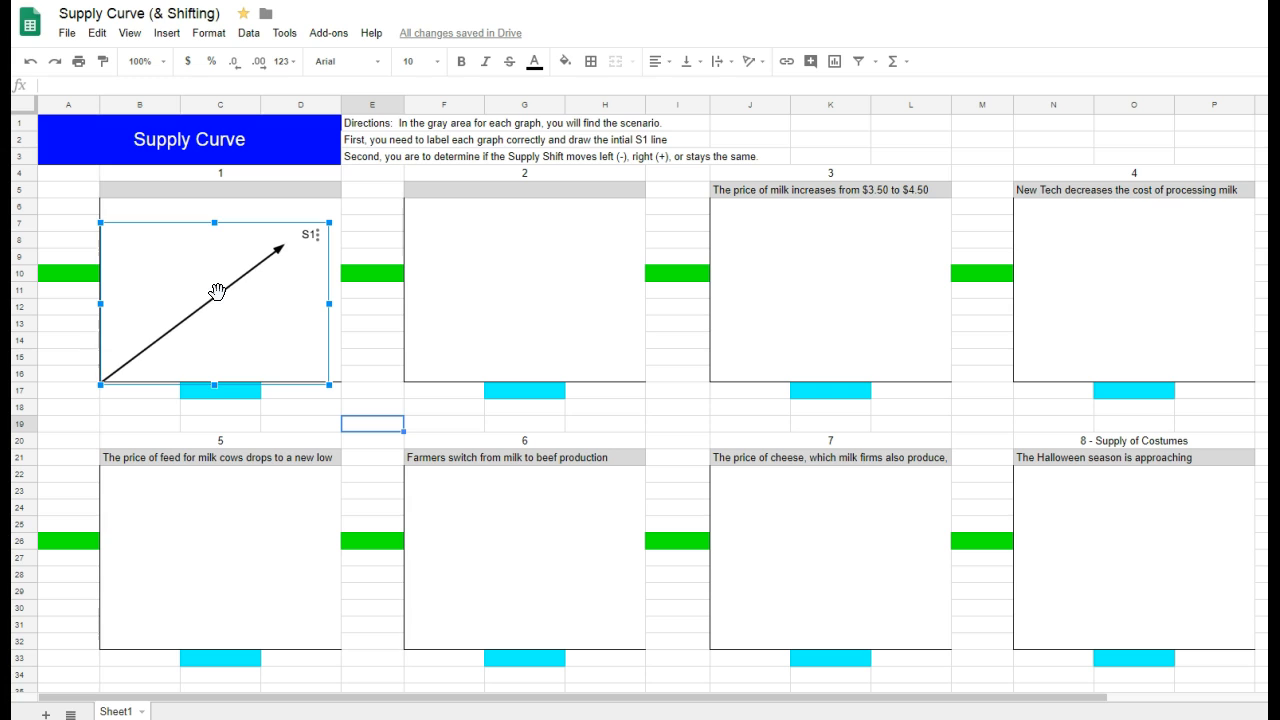
pyautogui.press('Delete')
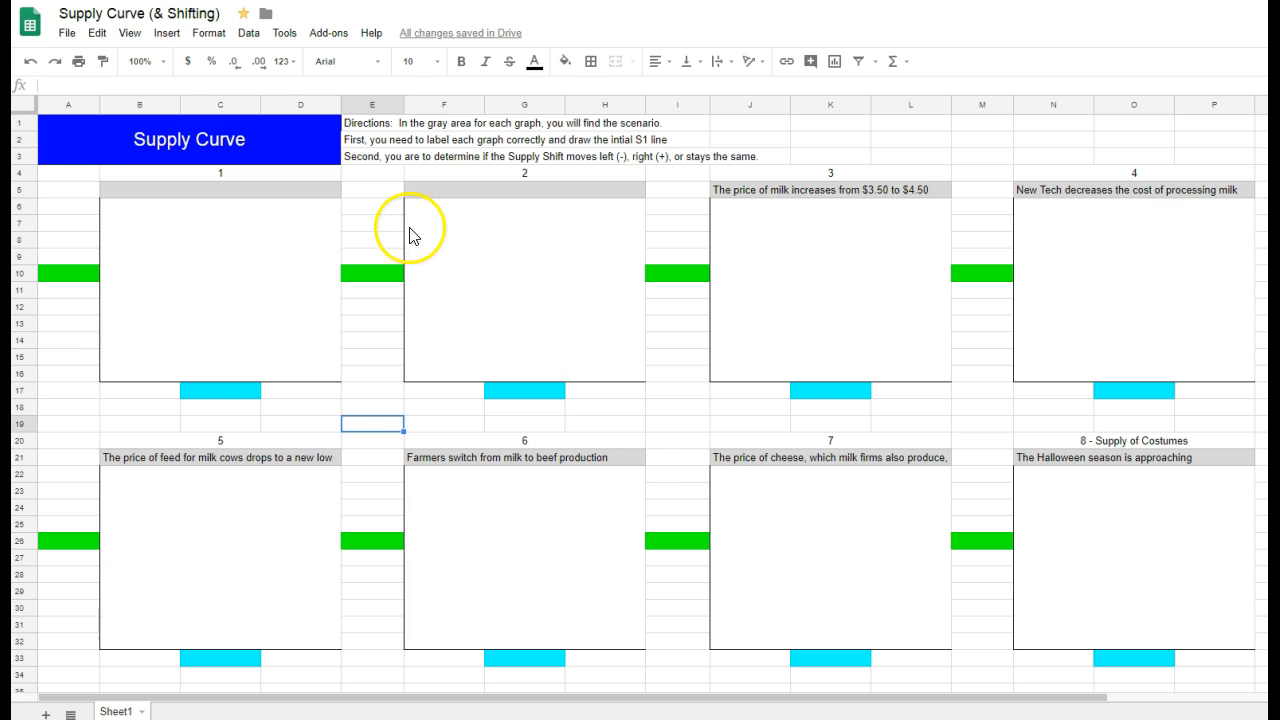
# Start a new drawing for the sheet containing an upward-sloping arrow with a 3px line thickness.
pyautogui.click(167, 37)
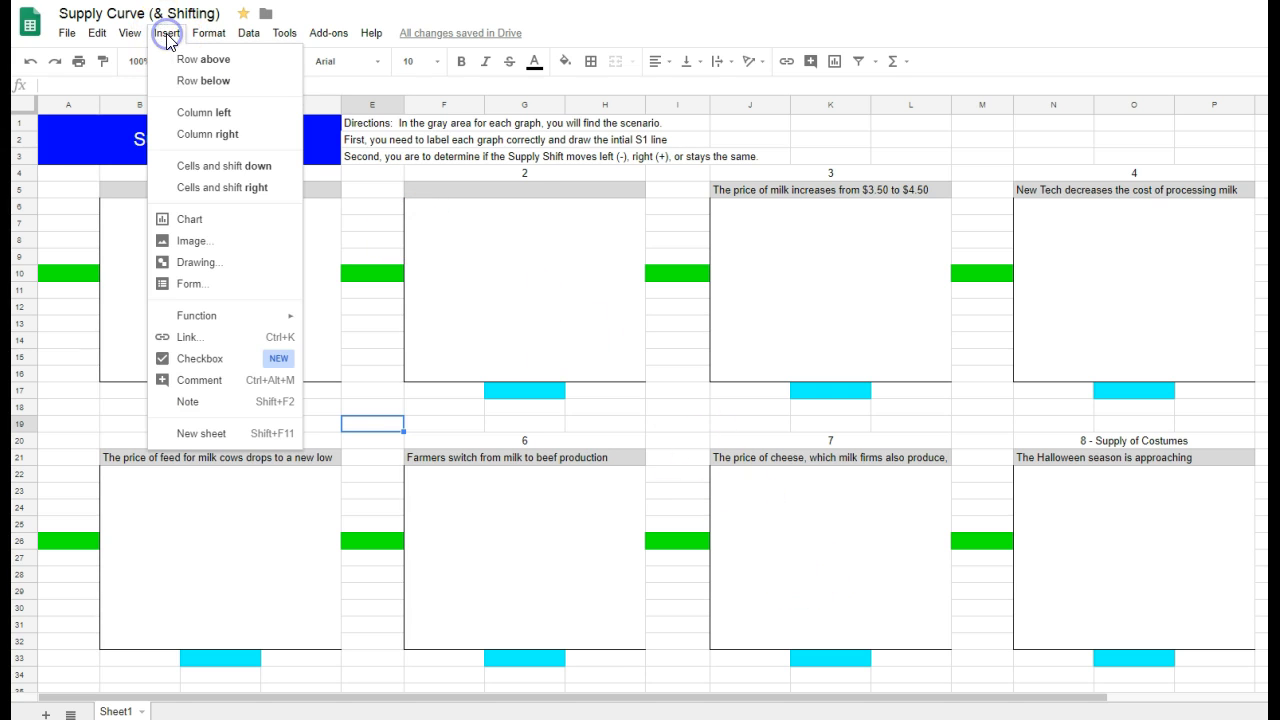
pyautogui.click(205, 273)
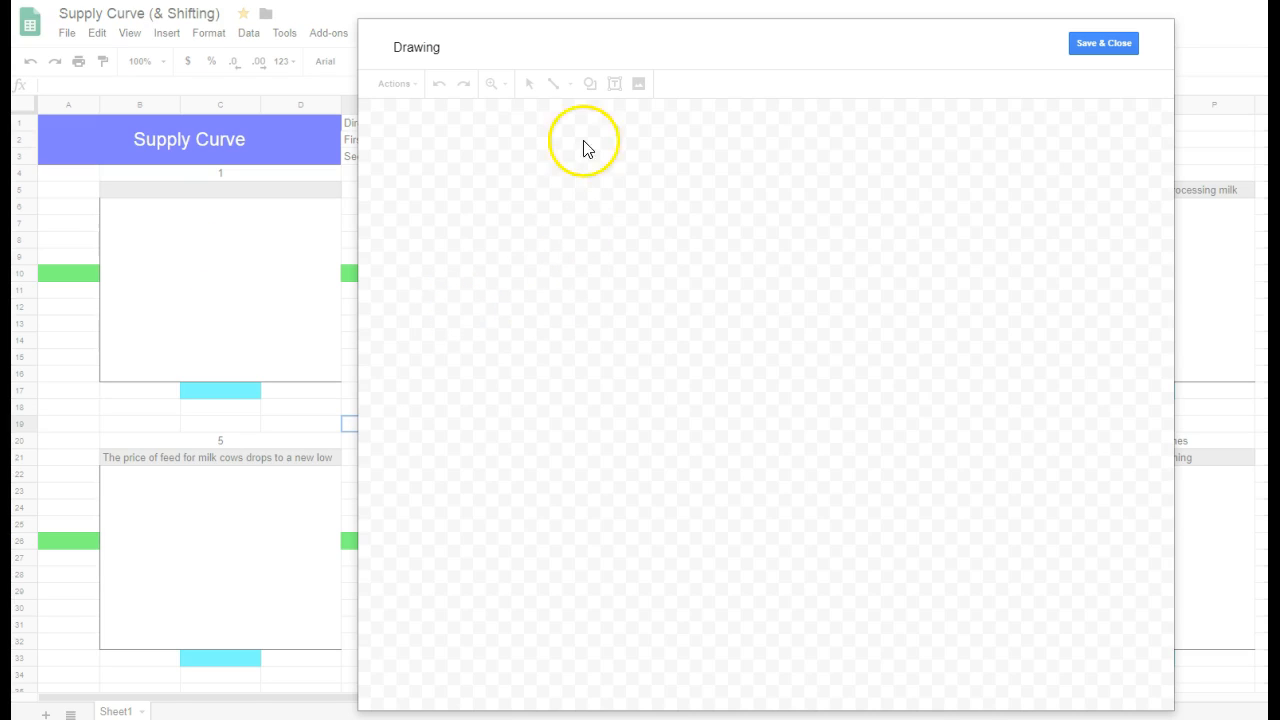
pyautogui.click(568, 85)
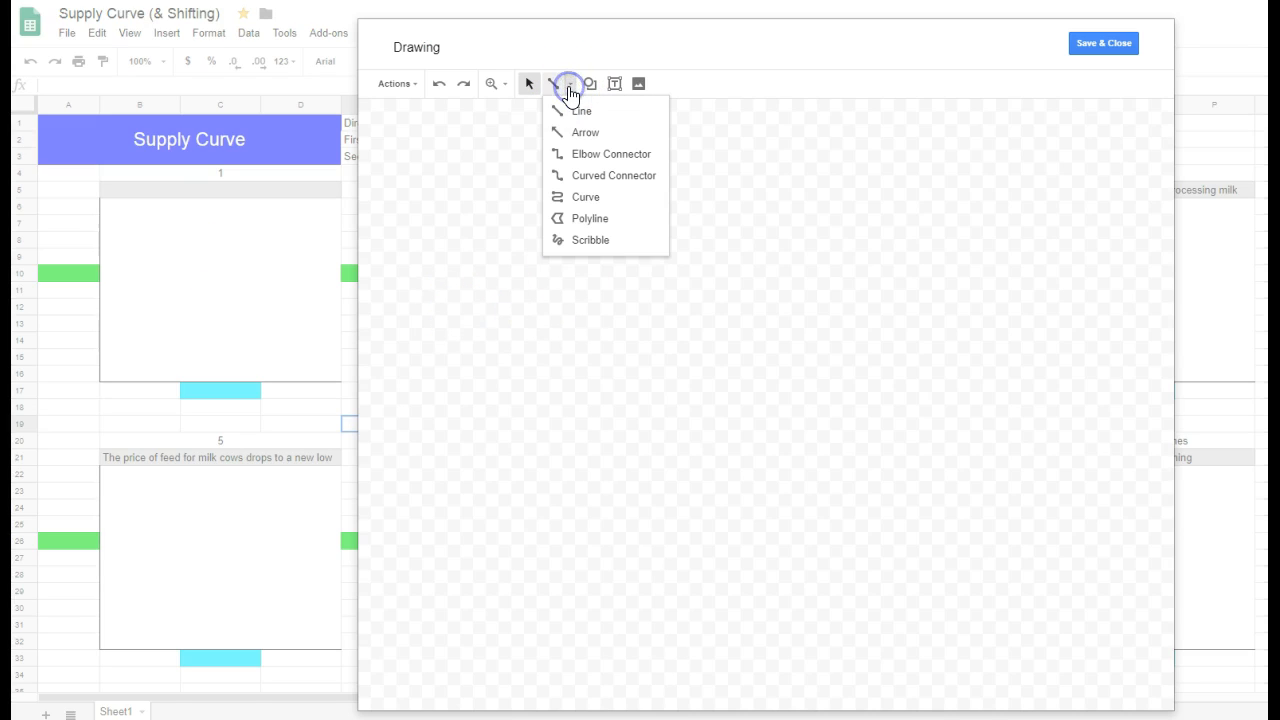
pyautogui.click(586, 131)
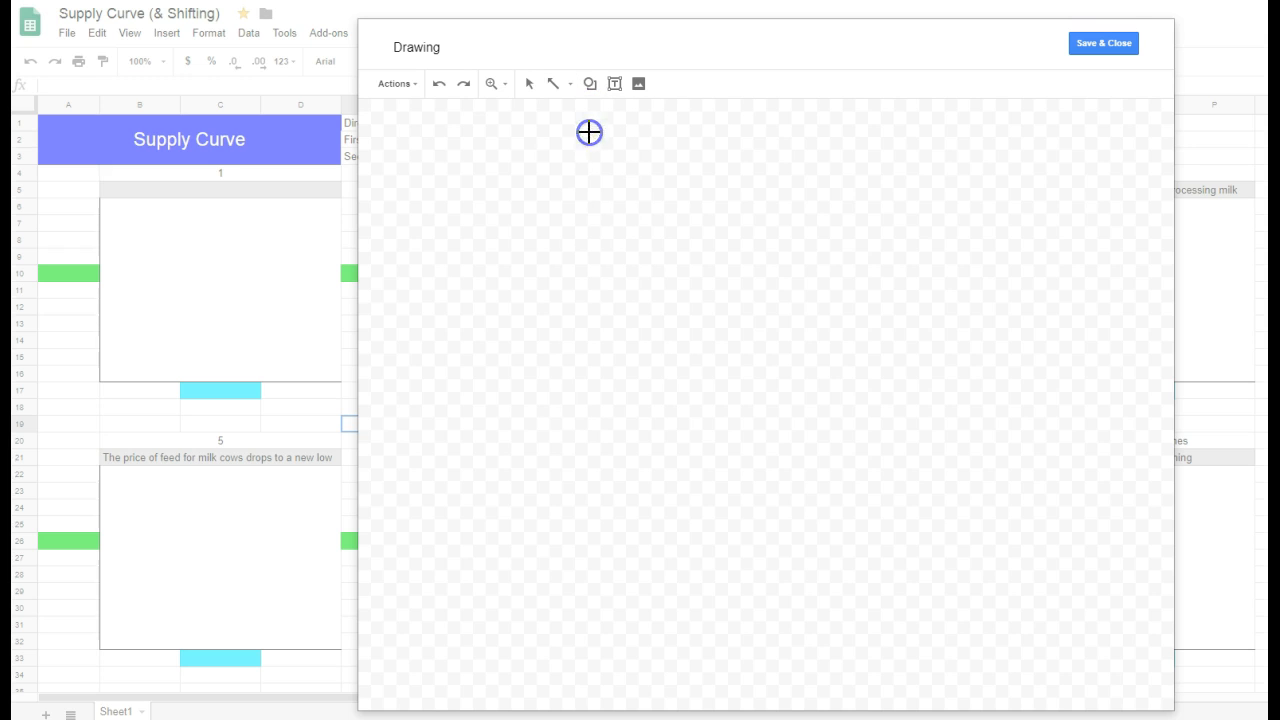
pyautogui.moveTo(563, 477); pyautogui.dragTo(805, 278)
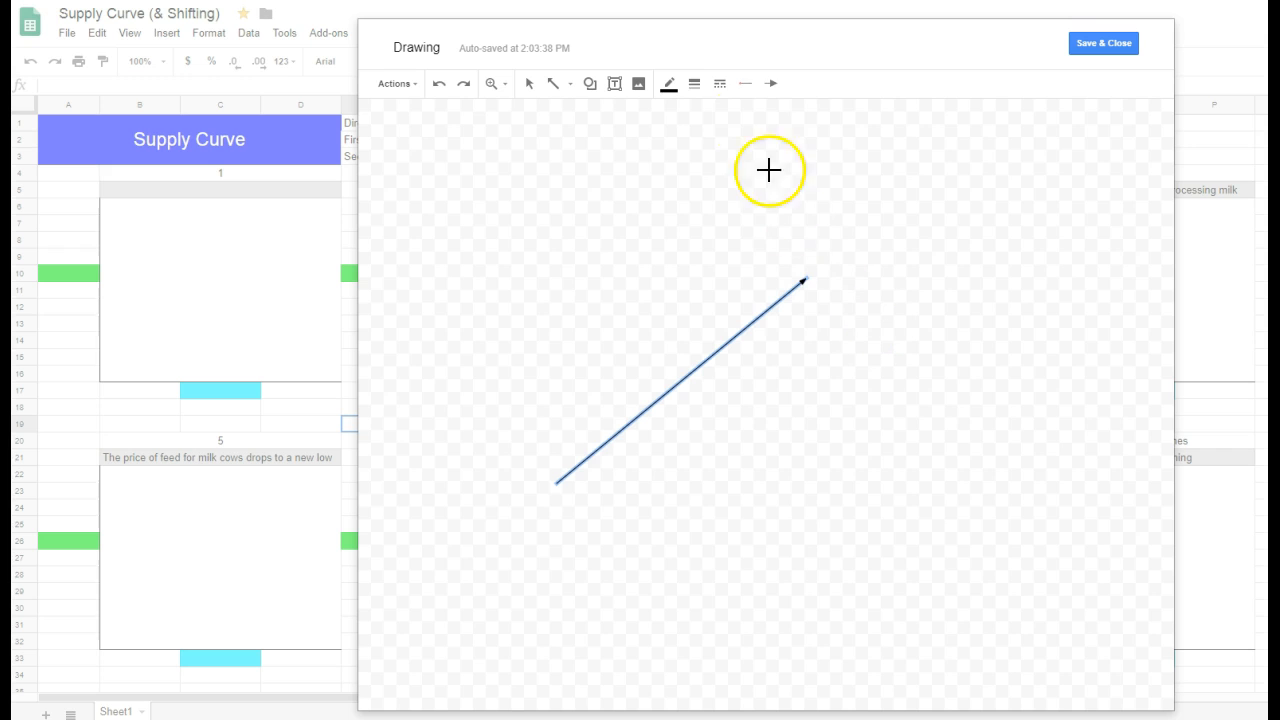
pyautogui.click(695, 84)
pyautogui.click(726, 156)
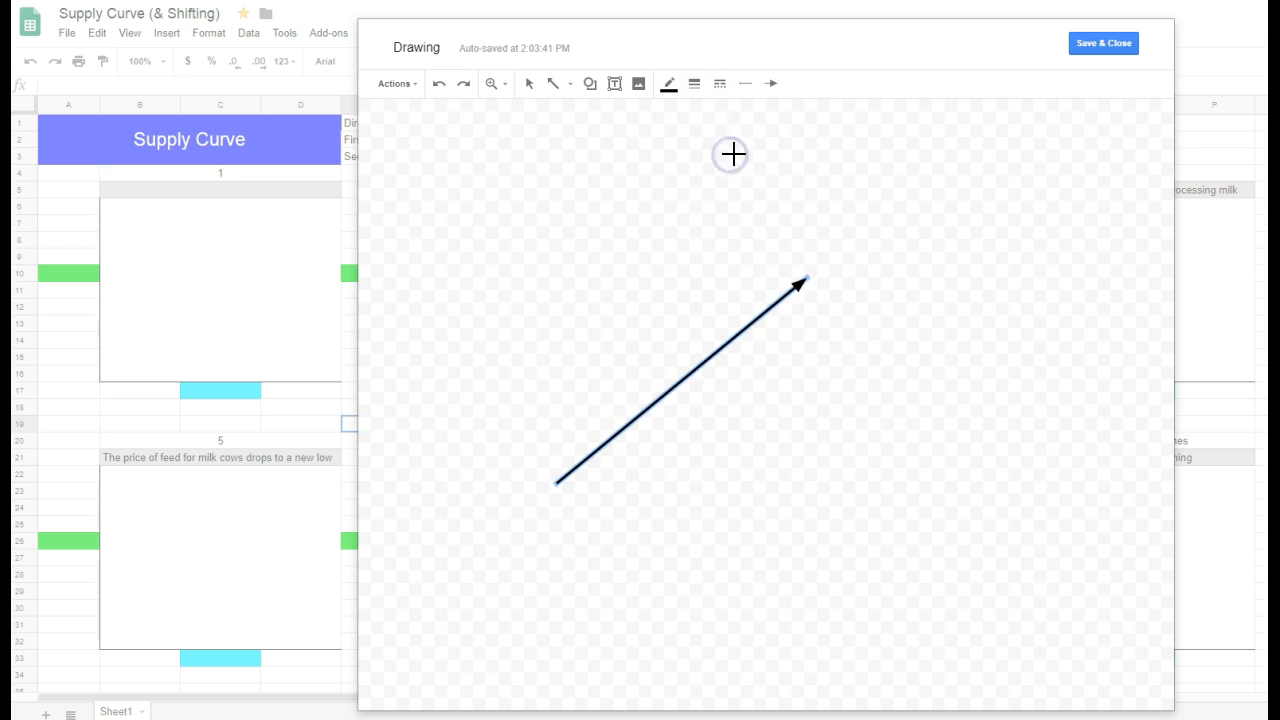
# Add a small text box reading S1 and move it close to the tip of the new arrow.
pyautogui.click(614, 84)
pyautogui.moveTo(825, 230); pyautogui.dragTo(871, 260)
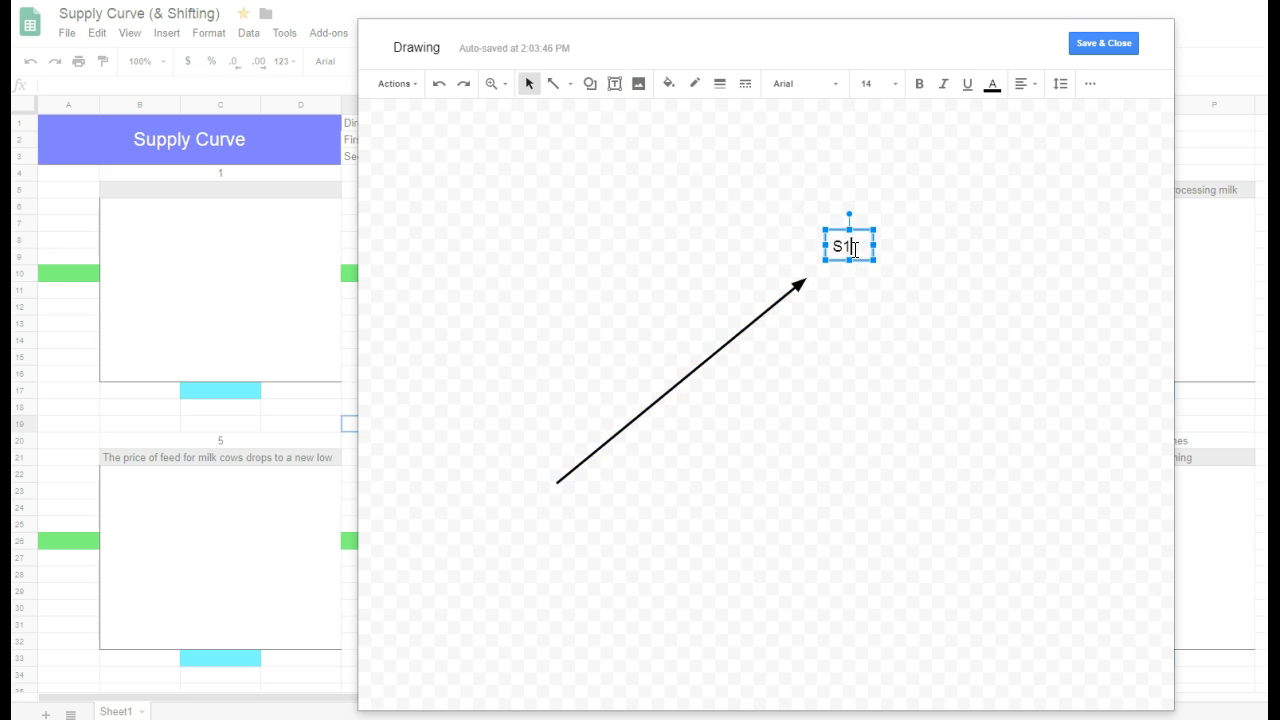
pyautogui.moveTo(860, 262); pyautogui.dragTo(849, 279)
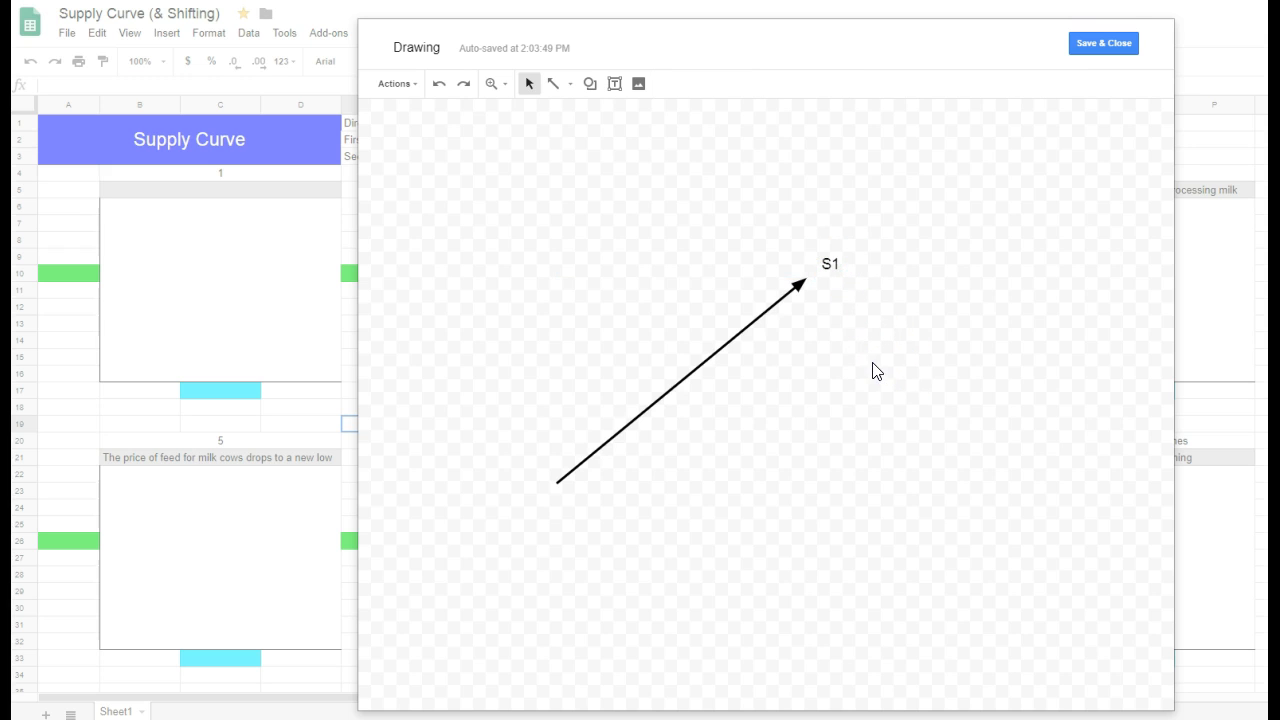
# Draw a second, thicker upward-sloping arrow parallel to and above the S1 arrow, colour it green, and remove the stray short arrow.
pyautogui.click(569, 85)
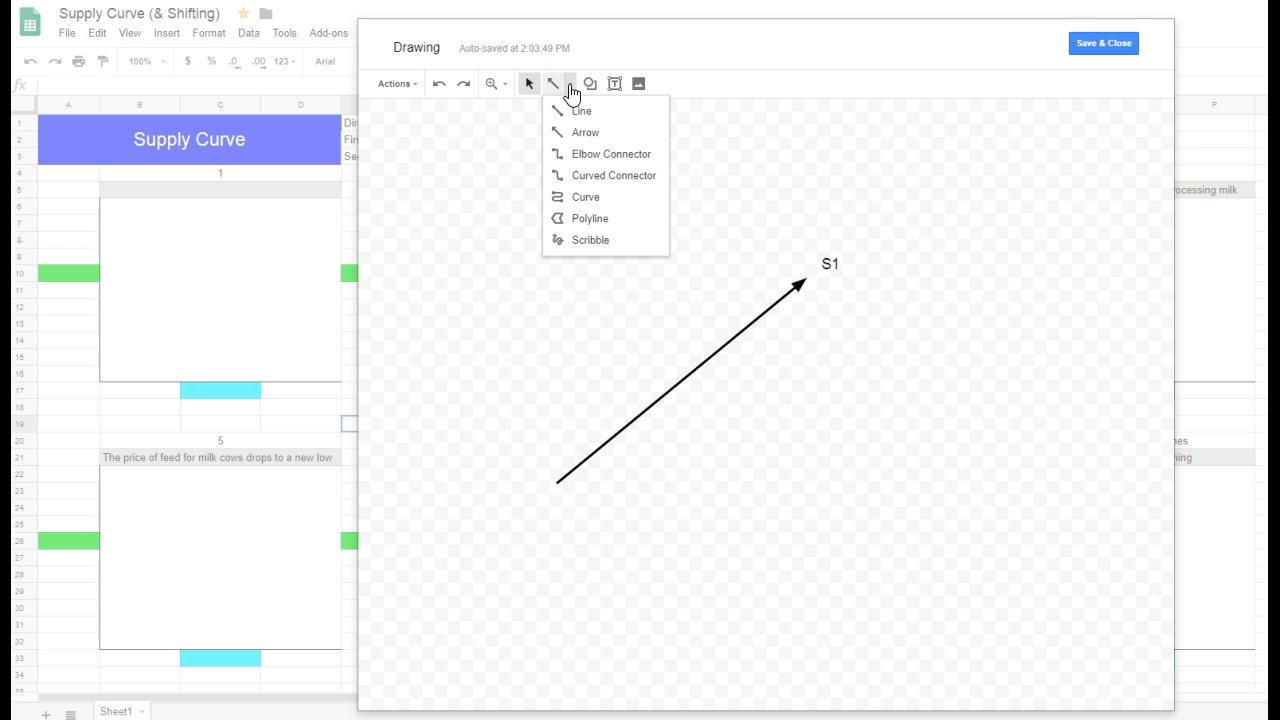
pyautogui.click(580, 130)
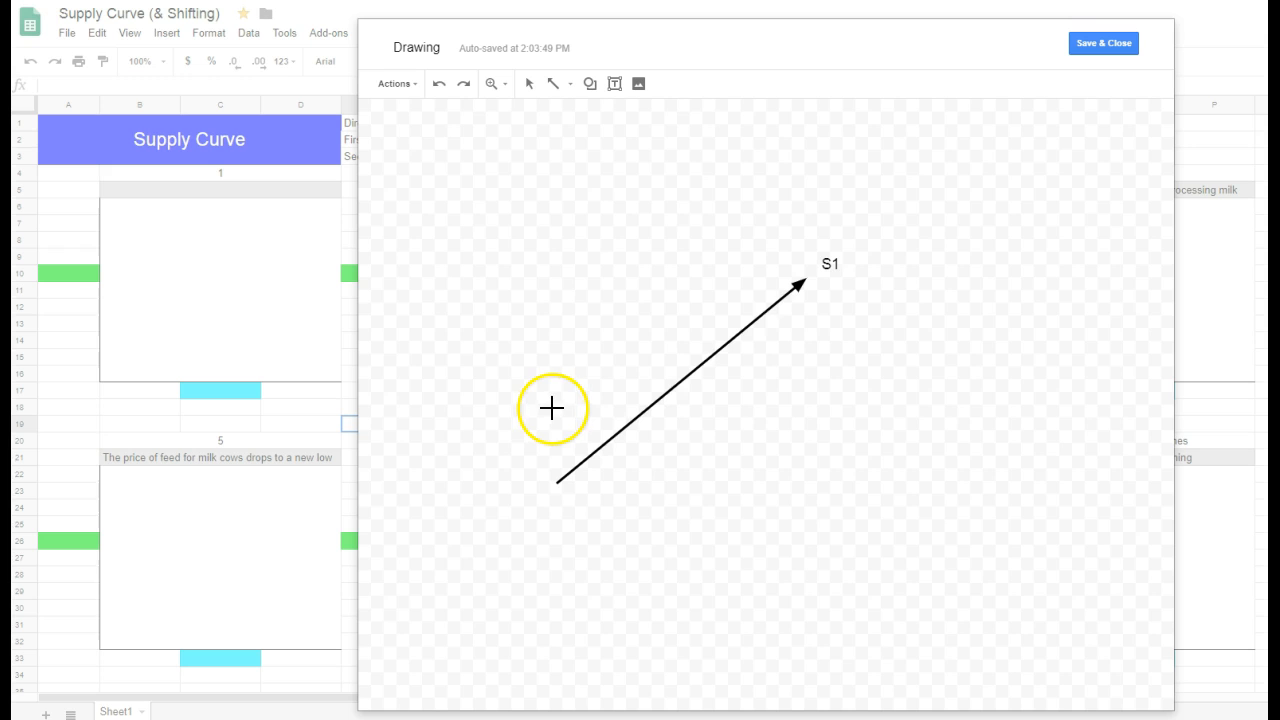
pyautogui.moveTo(556, 407); pyautogui.dragTo(800, 206)
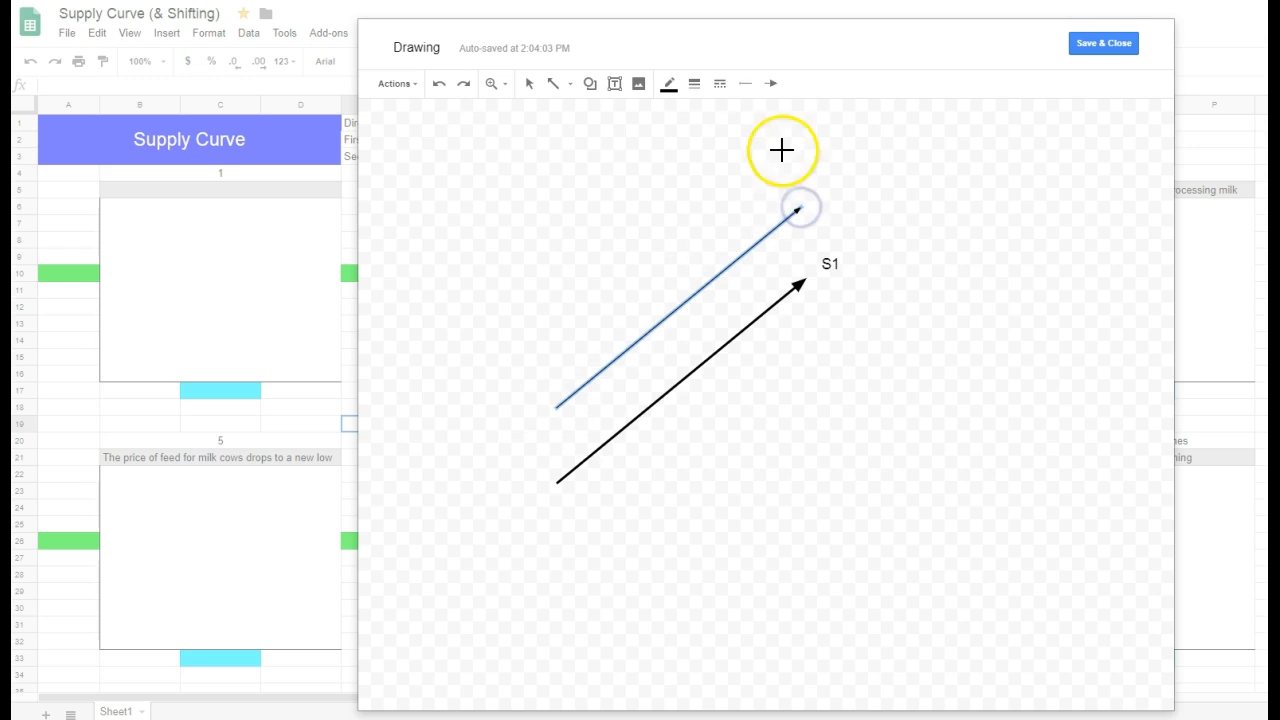
pyautogui.click(693, 85)
pyautogui.click(733, 146)
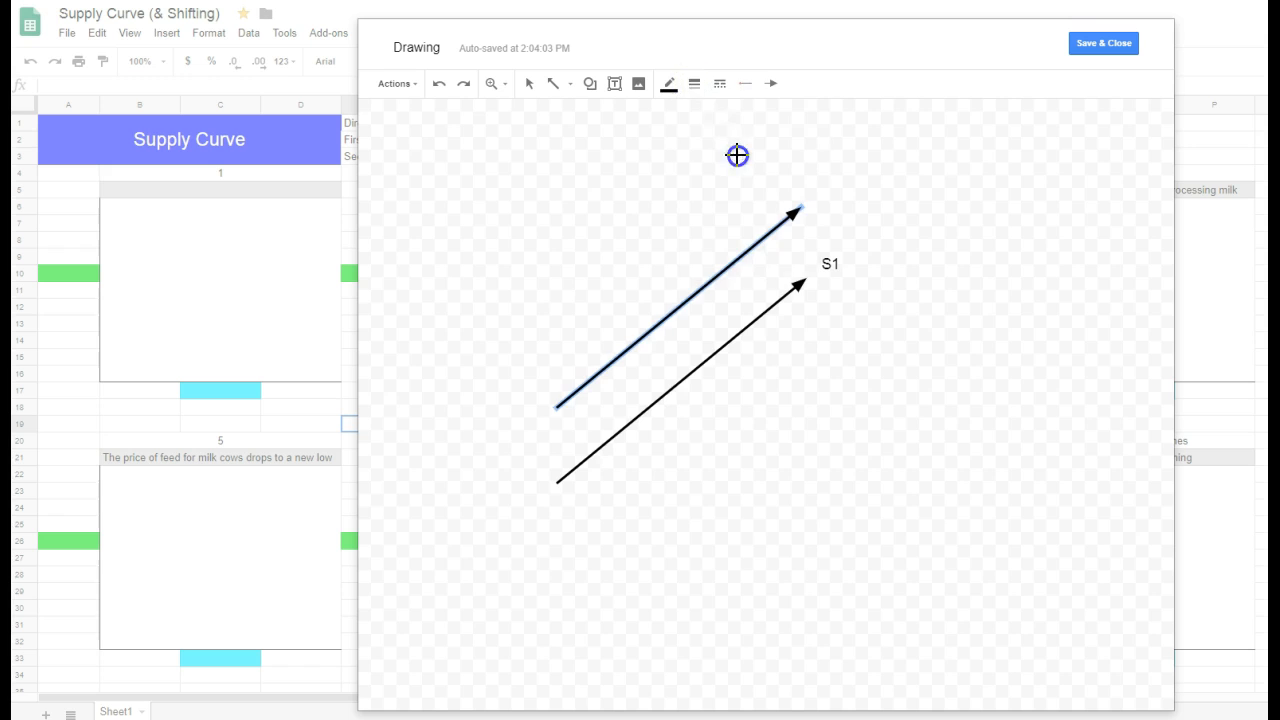
pyautogui.click(667, 87)
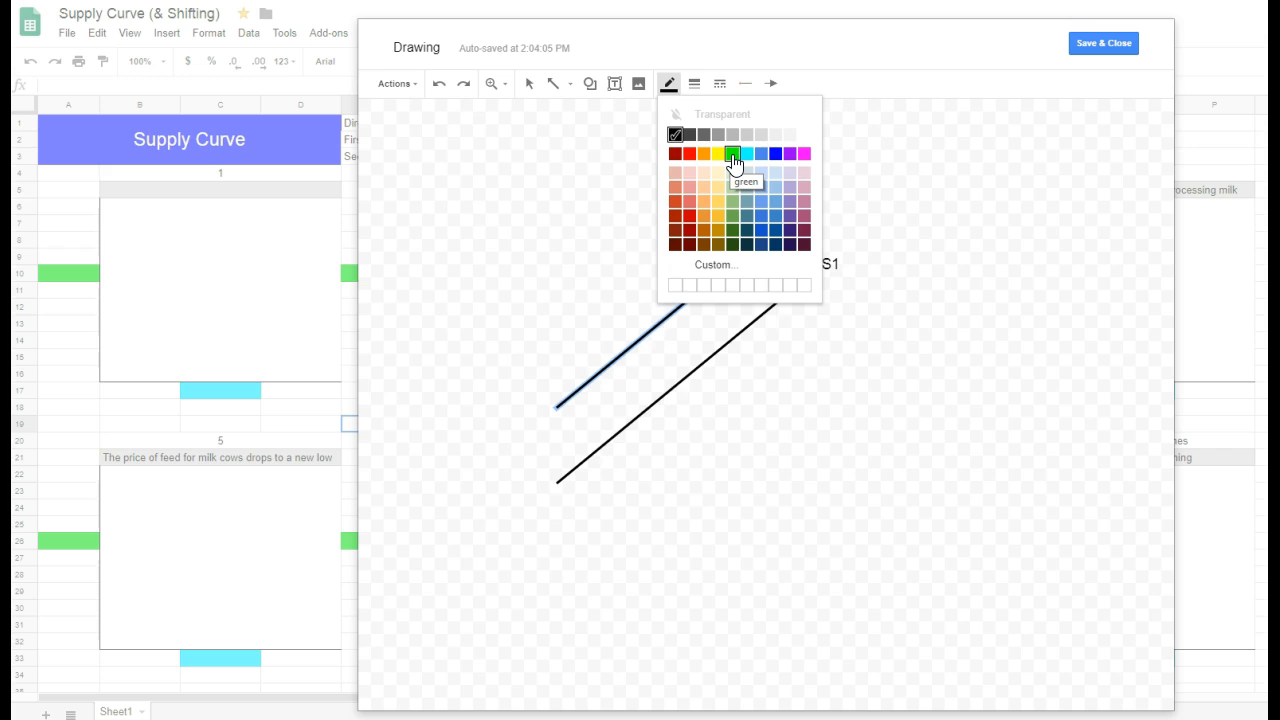
pyautogui.click(733, 155)
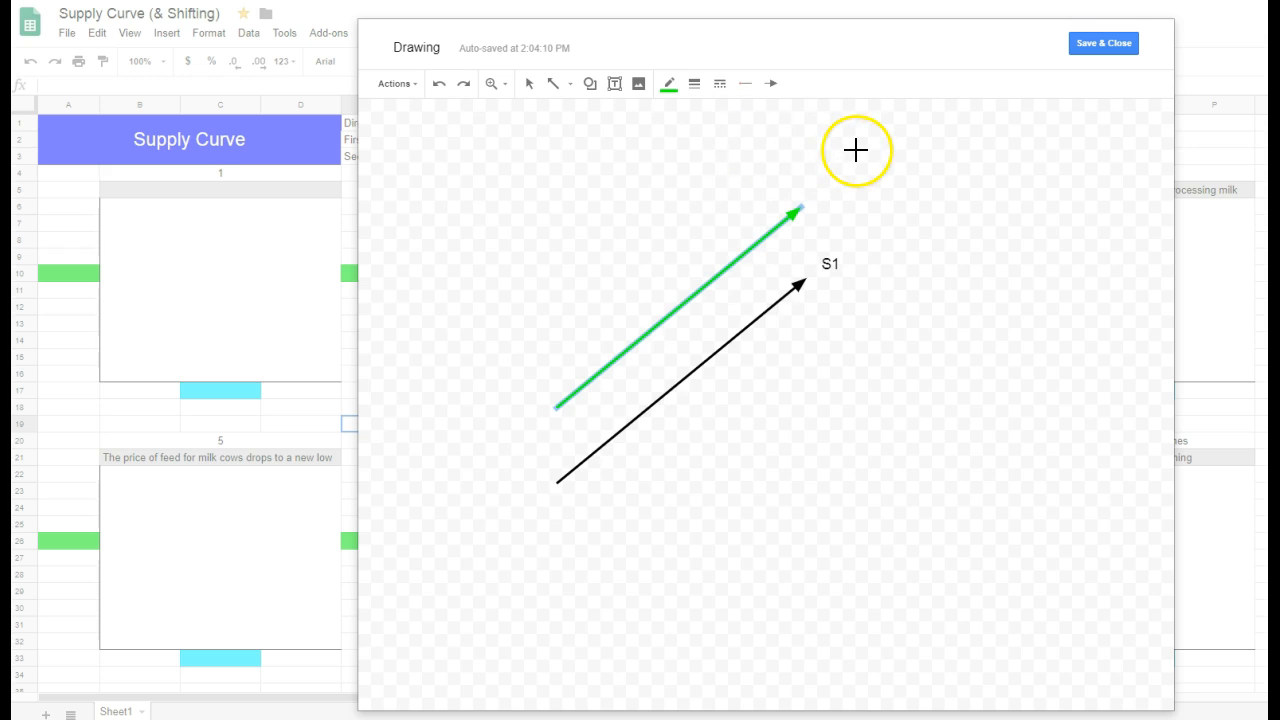
pyautogui.click(704, 163)
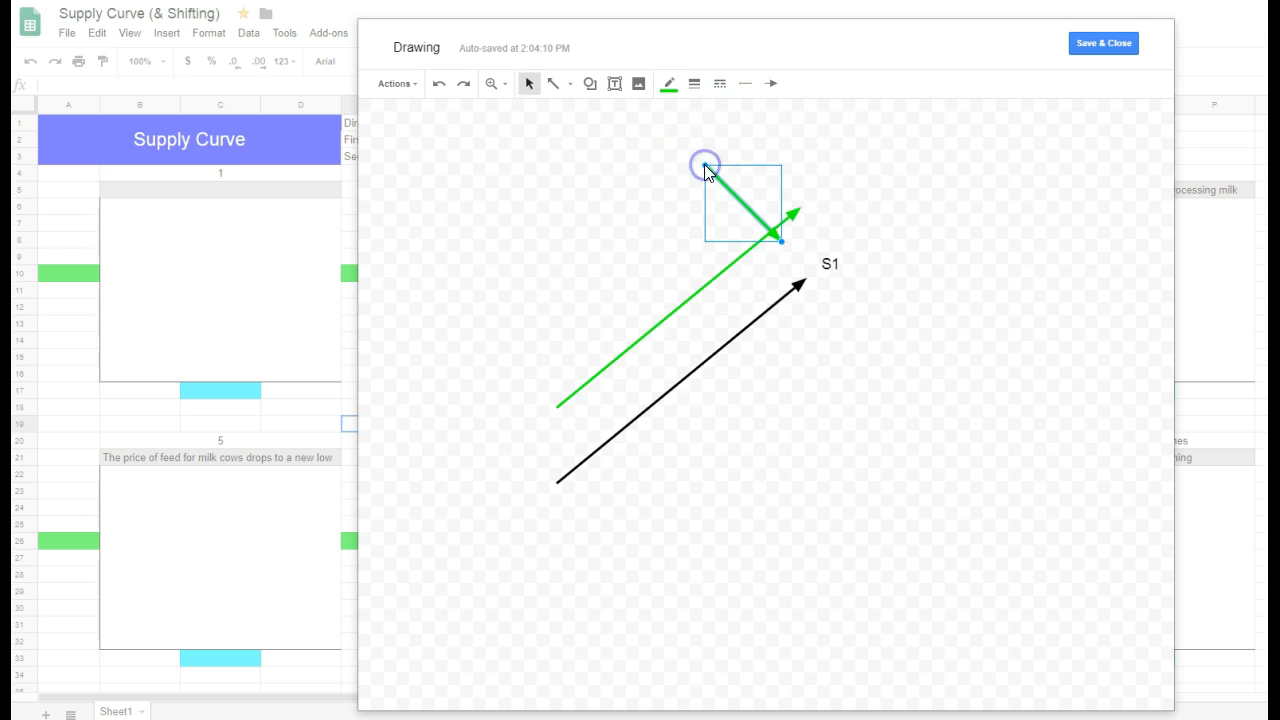
pyautogui.press('Delete')
# Add a small text box reading S2 beside the tip of the green arrow.
pyautogui.click(613, 85)
pyautogui.moveTo(814, 182); pyautogui.dragTo(838, 206)
pyautogui.write('S2')
pyautogui.click(923, 253)
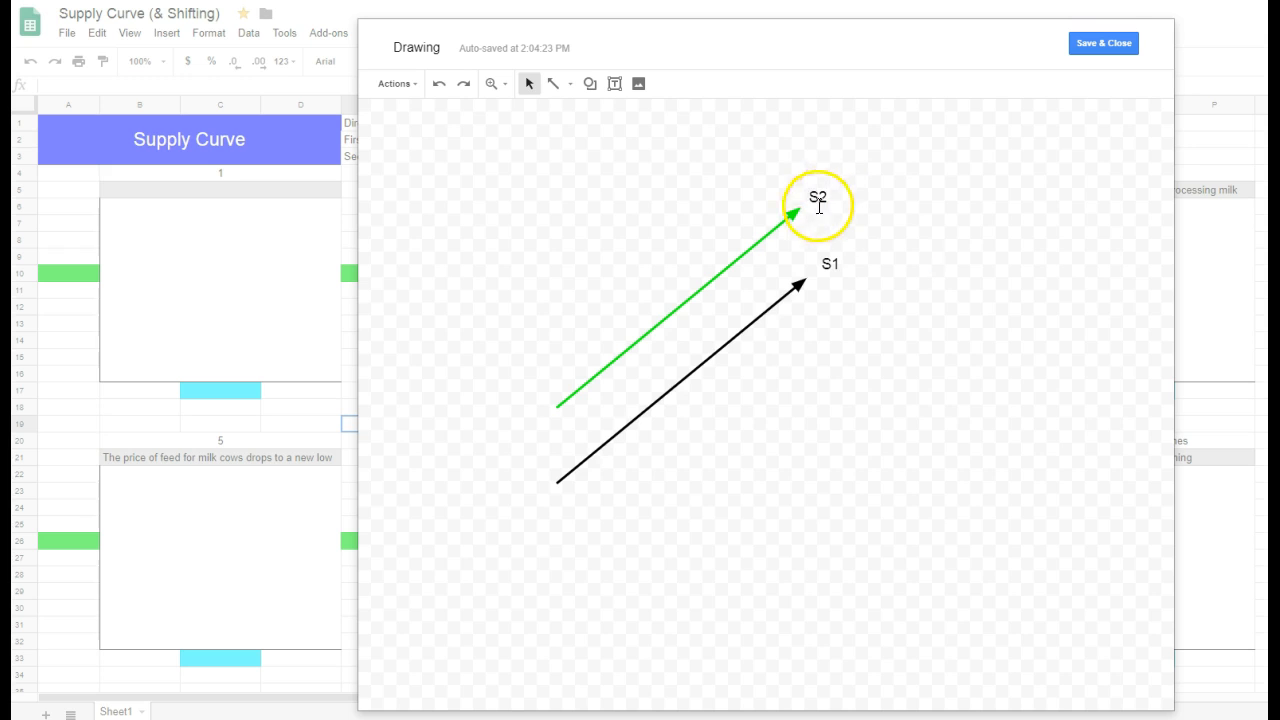
# Save the two-curve drawing to the sheet and fit it inside graph 3, with the S1 line starting at the origin.
pyautogui.click(1103, 44)
pyautogui.click(531, 558)
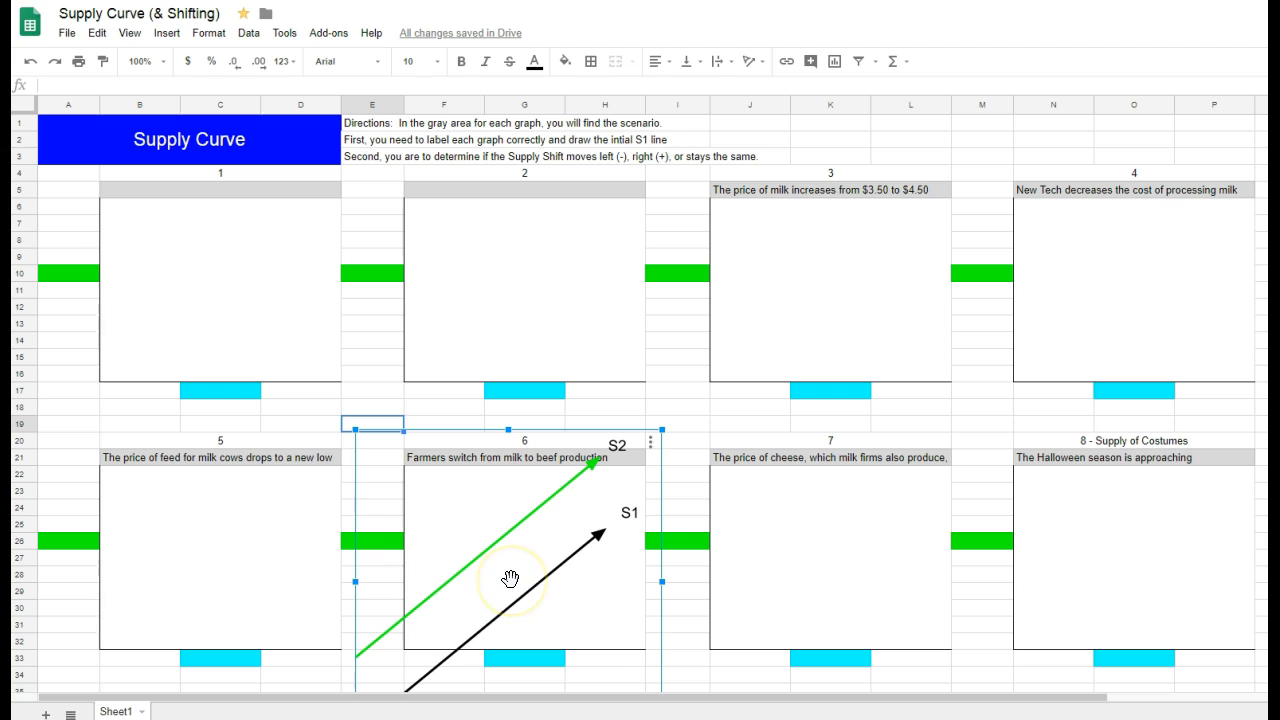
pyautogui.moveTo(510, 579); pyautogui.dragTo(850, 288)
pyautogui.moveTo(1000, 135); pyautogui.dragTo(867, 241)
pyautogui.moveTo(823, 311); pyautogui.dragTo(831, 254)
pyautogui.moveTo(910, 182); pyautogui.dragTo(891, 201)
pyautogui.moveTo(823, 289); pyautogui.dragTo(821, 291)
pyautogui.click(972, 323)
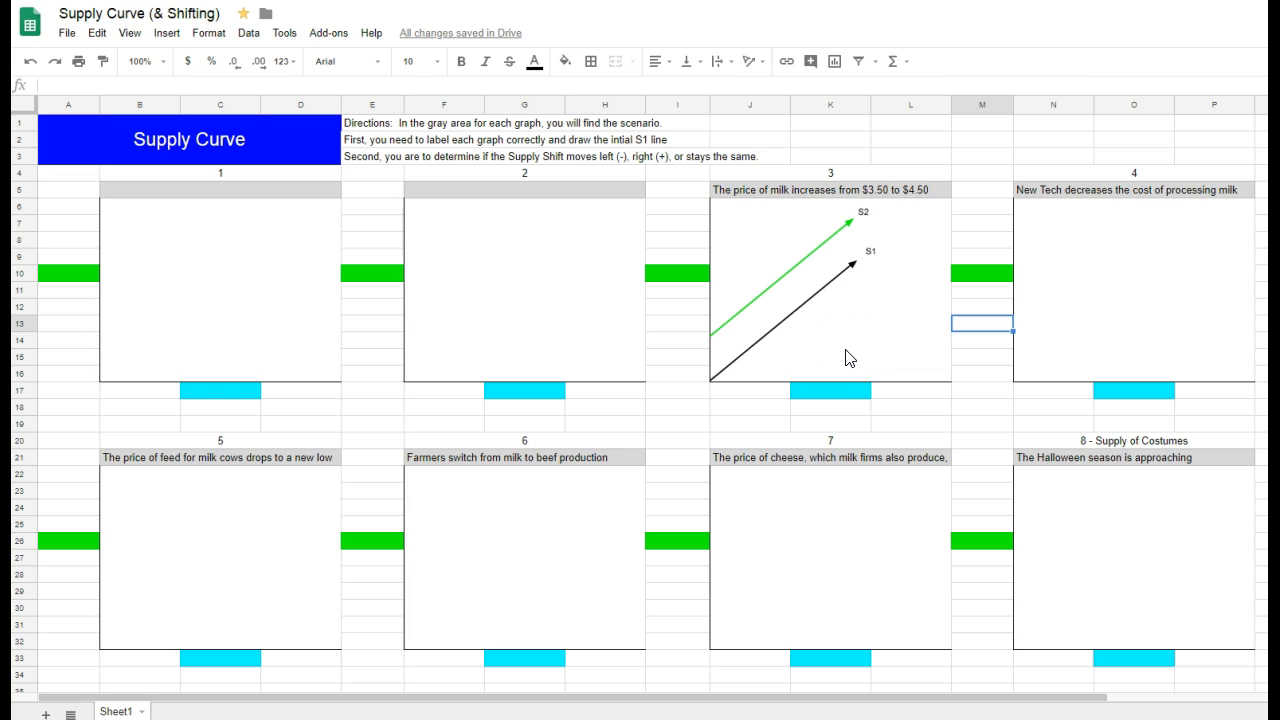
# Delete the S1 and S2 supply curve drawing from graph 3.
pyautogui.click(811, 297)
pyautogui.press('Delete')
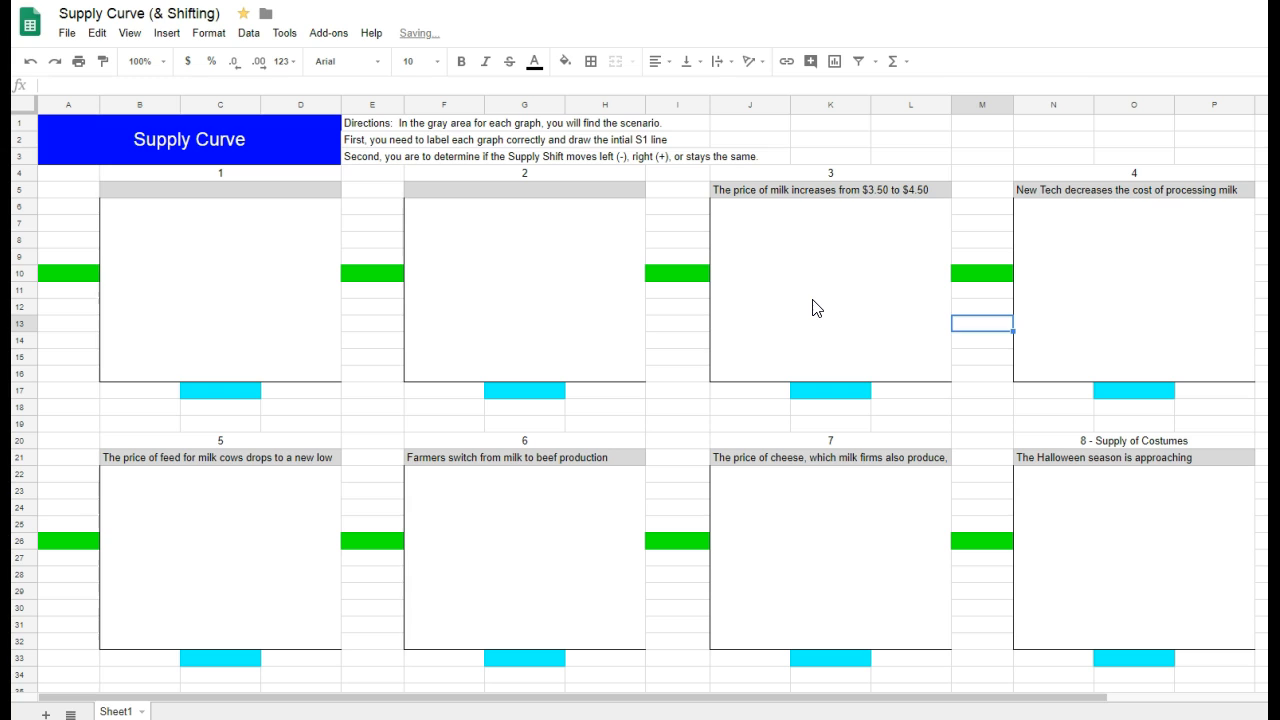